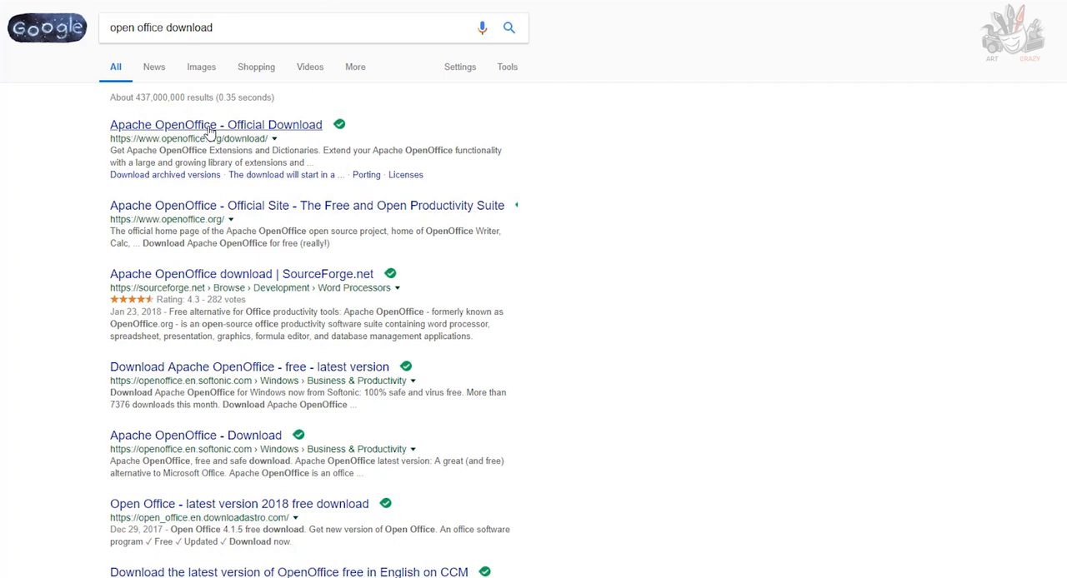
# Open the official Apache OpenOffice download page, and start a new text document in OpenOffice.
pyautogui.click(210, 126)
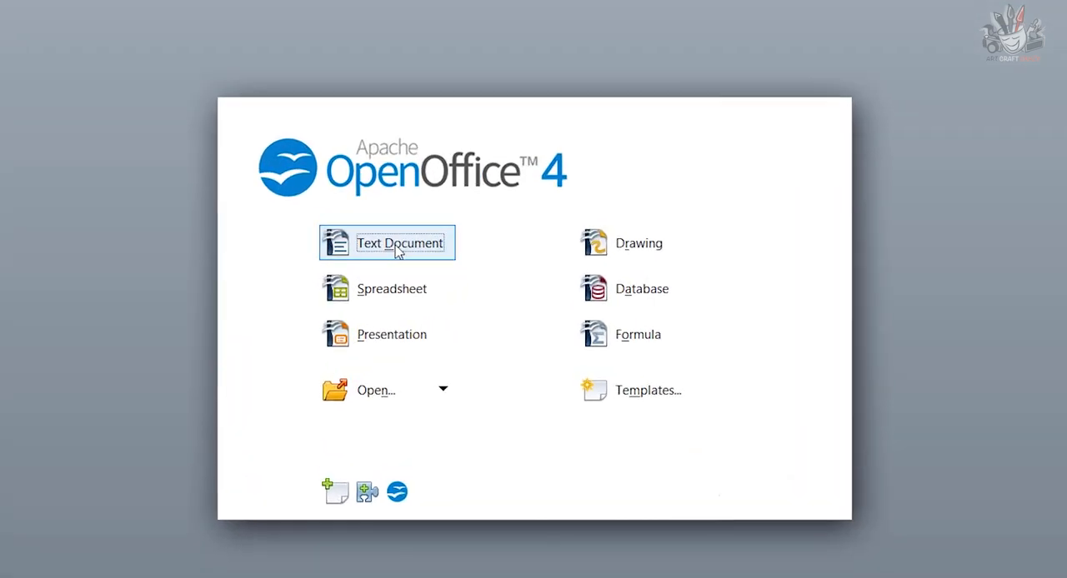
pyautogui.click(398, 252)
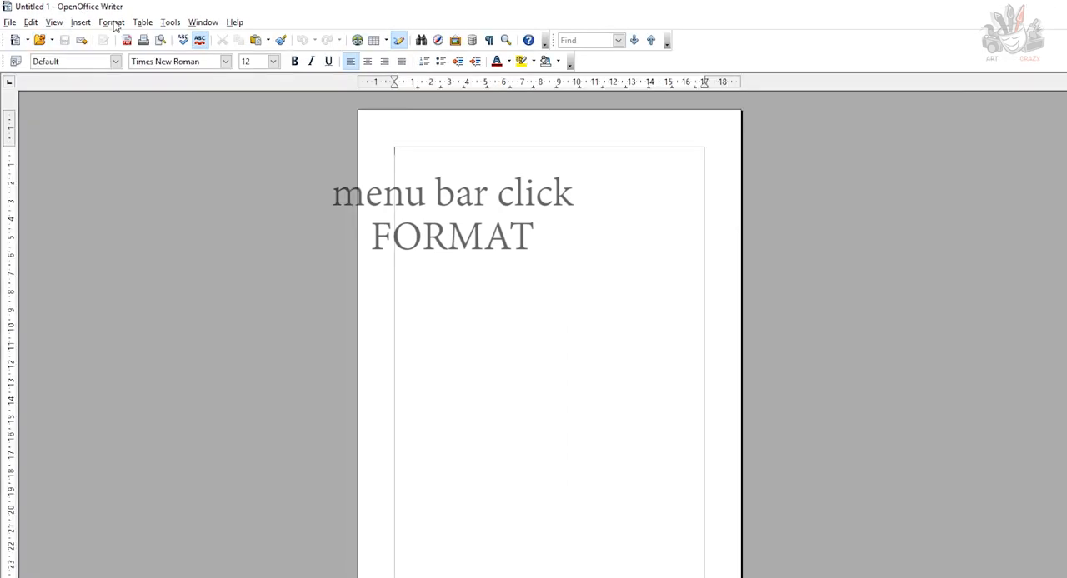
# Open the page style settings of the document and choose A4 as the paper format.
pyautogui.click(112, 23)
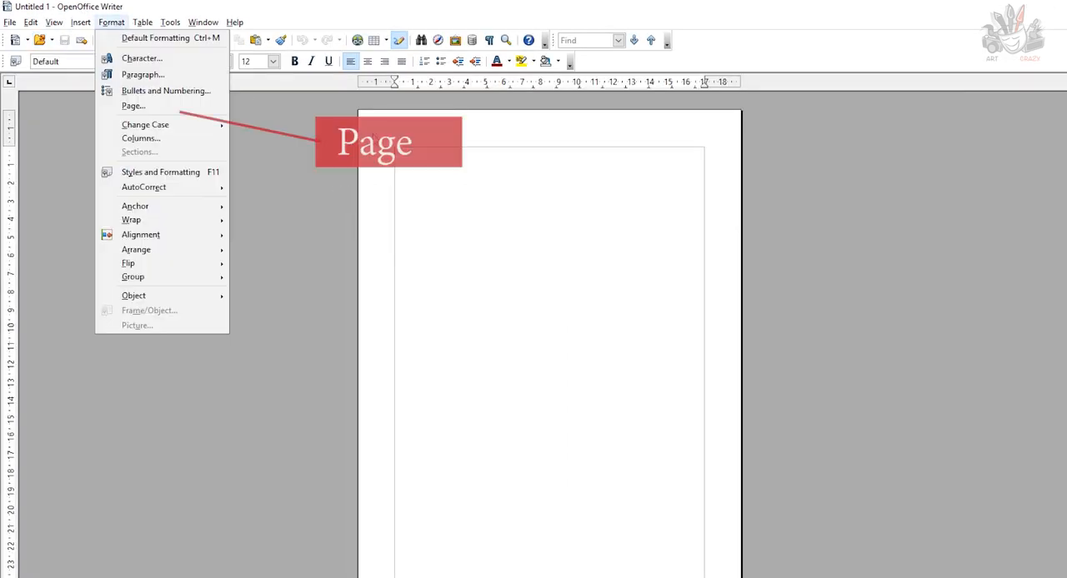
pyautogui.click(130, 106)
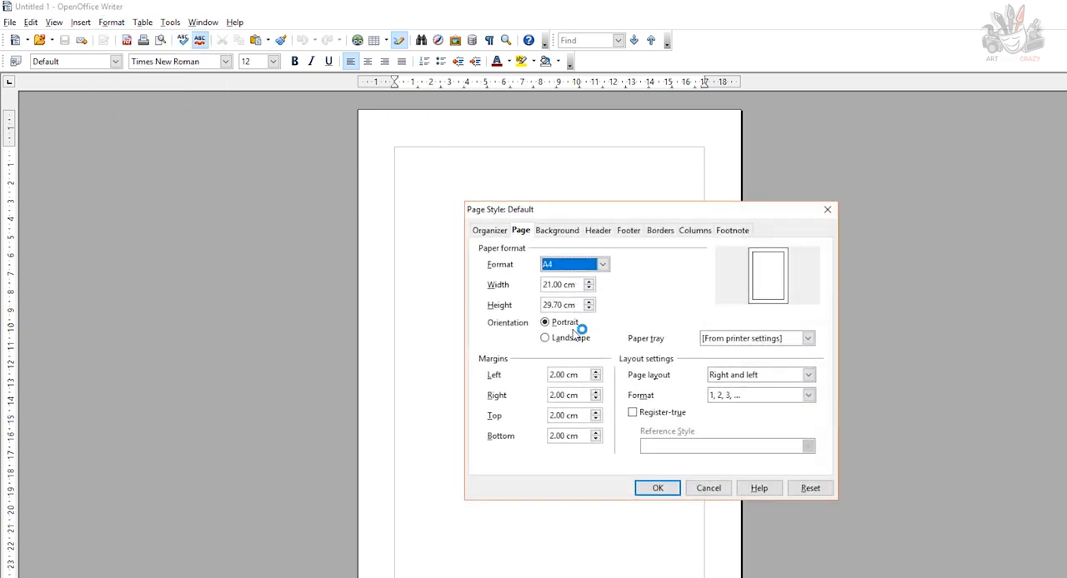
pyautogui.click(603, 265)
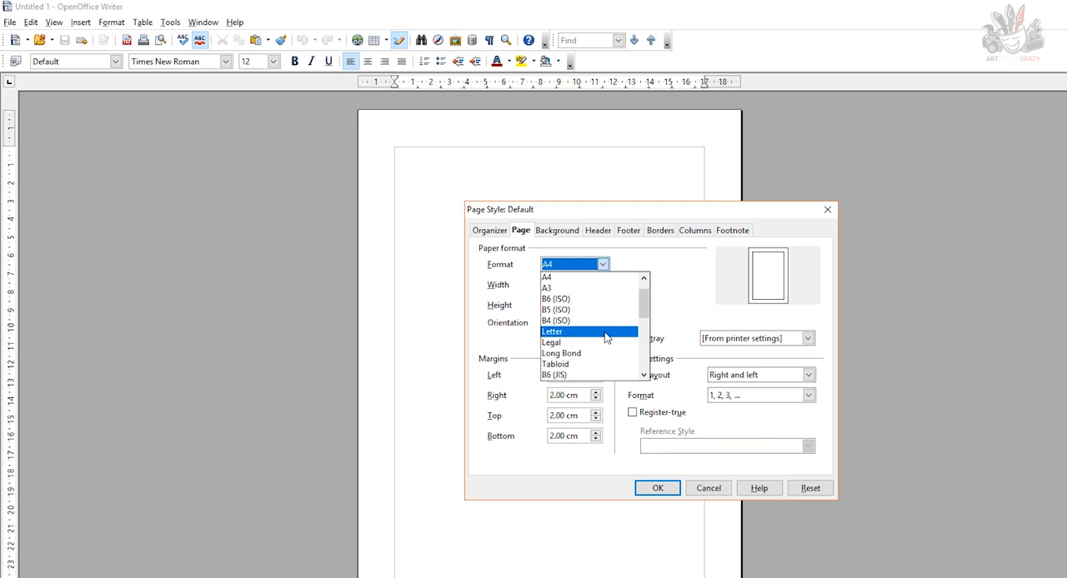
pyautogui.click(600, 278)
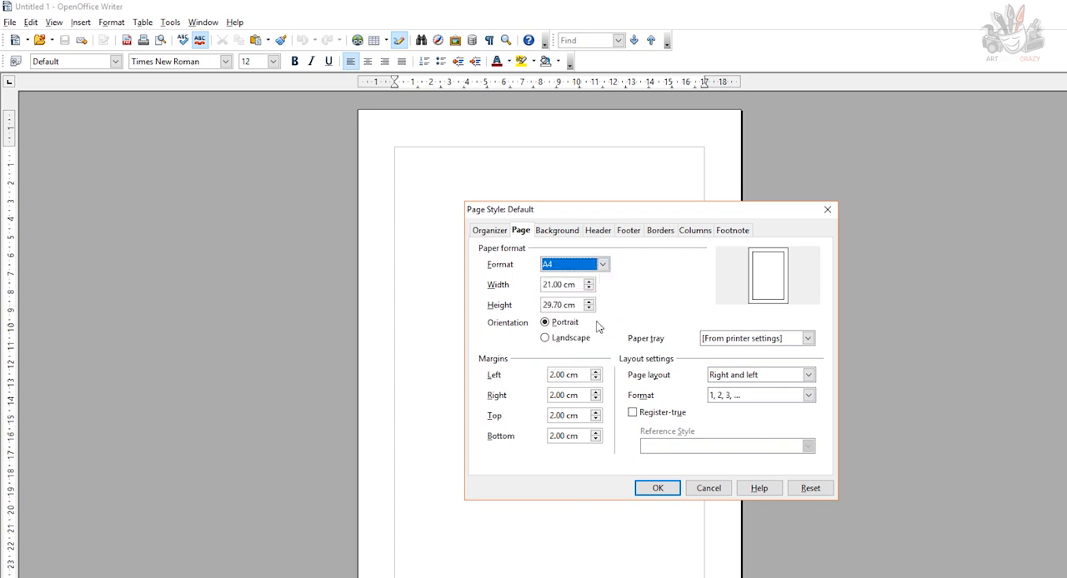
# Set the left, right, top and bottom page margins to 0.50 cm each and apply the page style.
pyautogui.moveTo(566, 375); pyautogui.dragTo(528, 370)
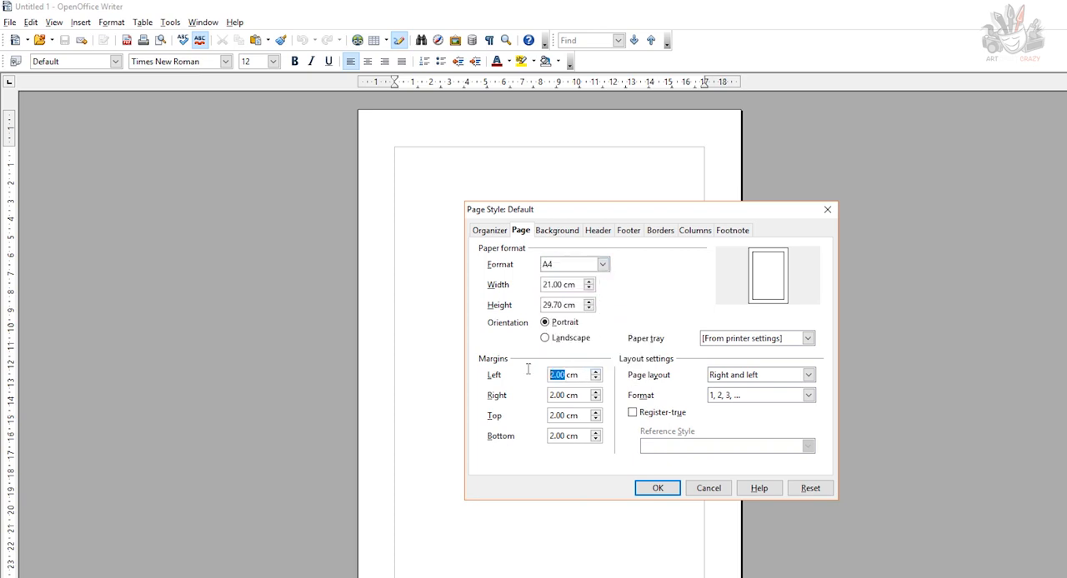
pyautogui.write('.5')
pyautogui.moveTo(568, 396); pyautogui.dragTo(522, 435)
pyautogui.write('.5.5.5')
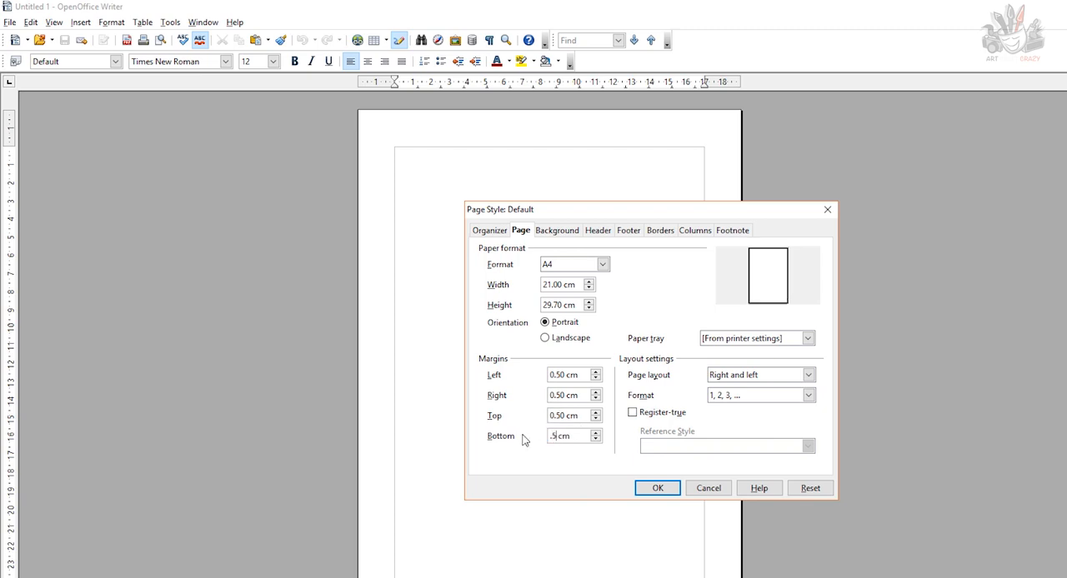
pyautogui.click(575, 459)
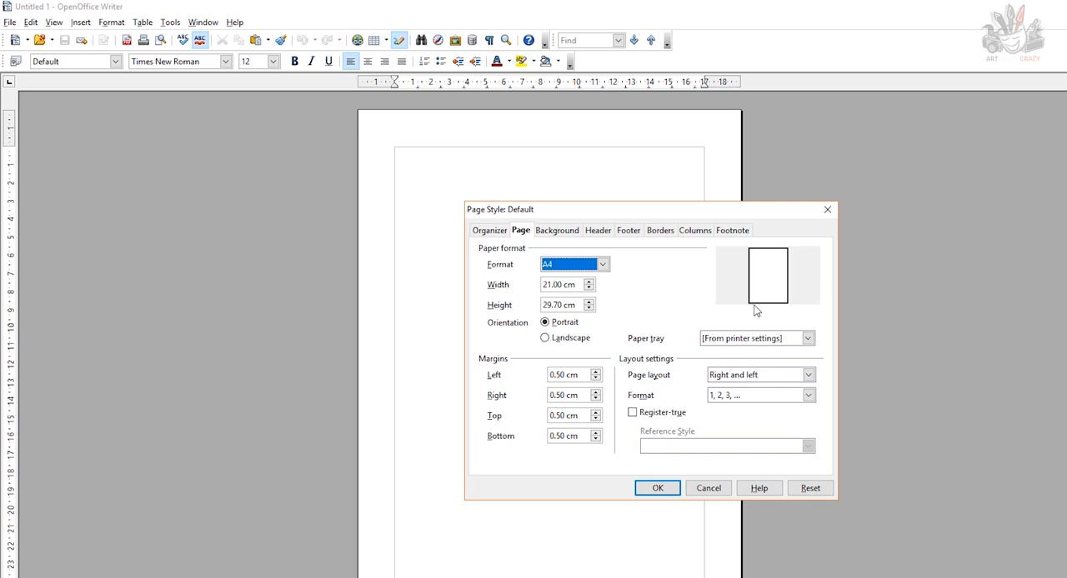
pyautogui.click(644, 490)
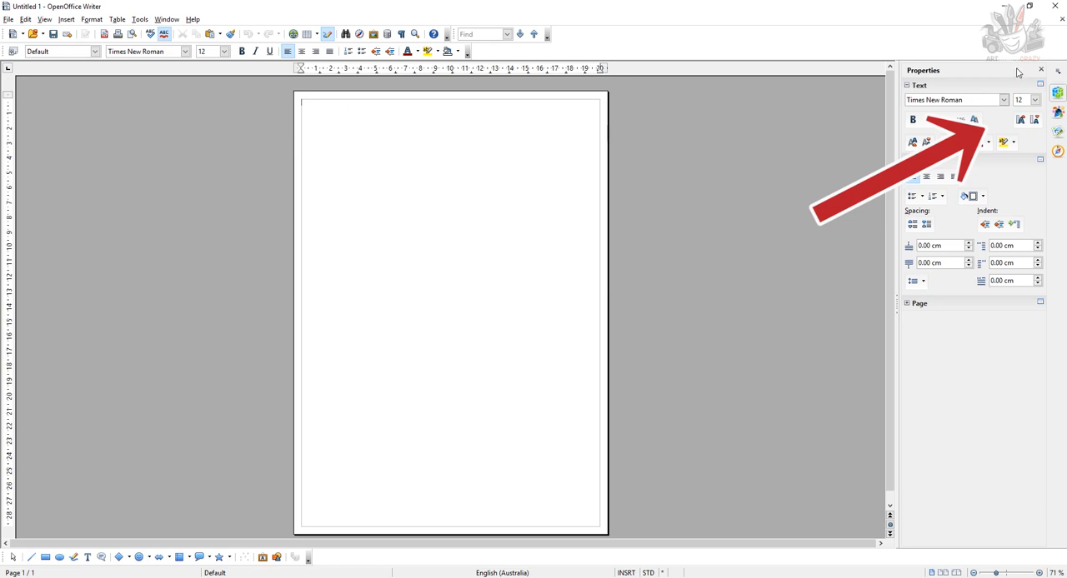
# Set the font size to 11 and the custom character spacing to Expanded by 11.0 pt.
pyautogui.click(1035, 100)
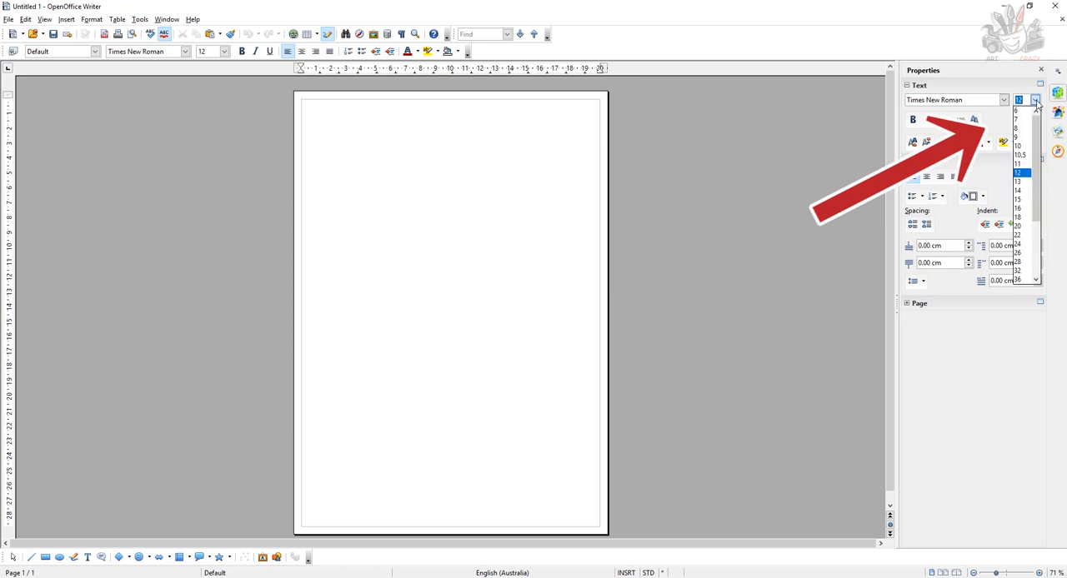
pyautogui.click(1019, 164)
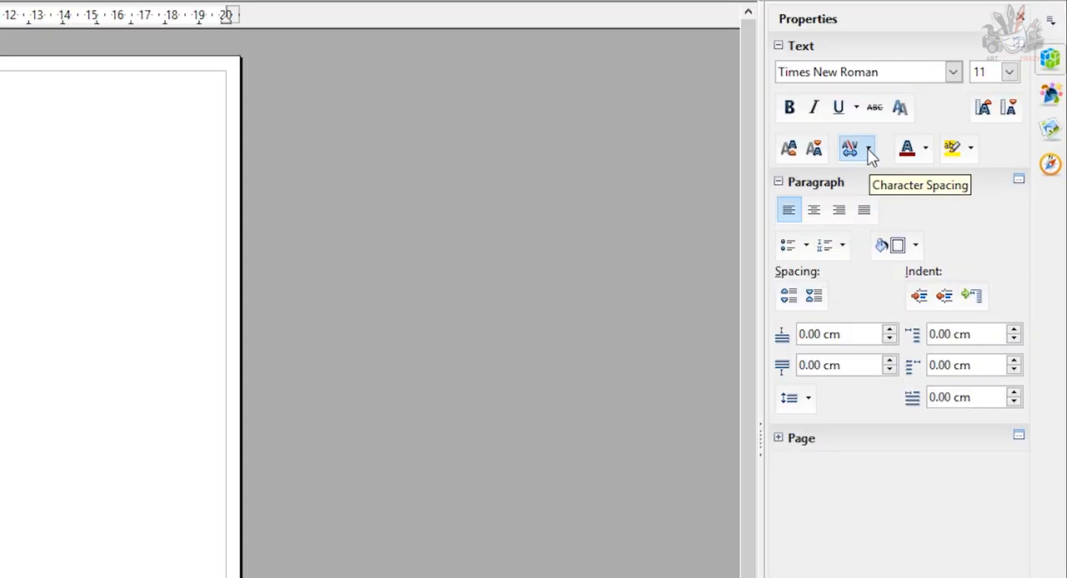
pyautogui.click(868, 152)
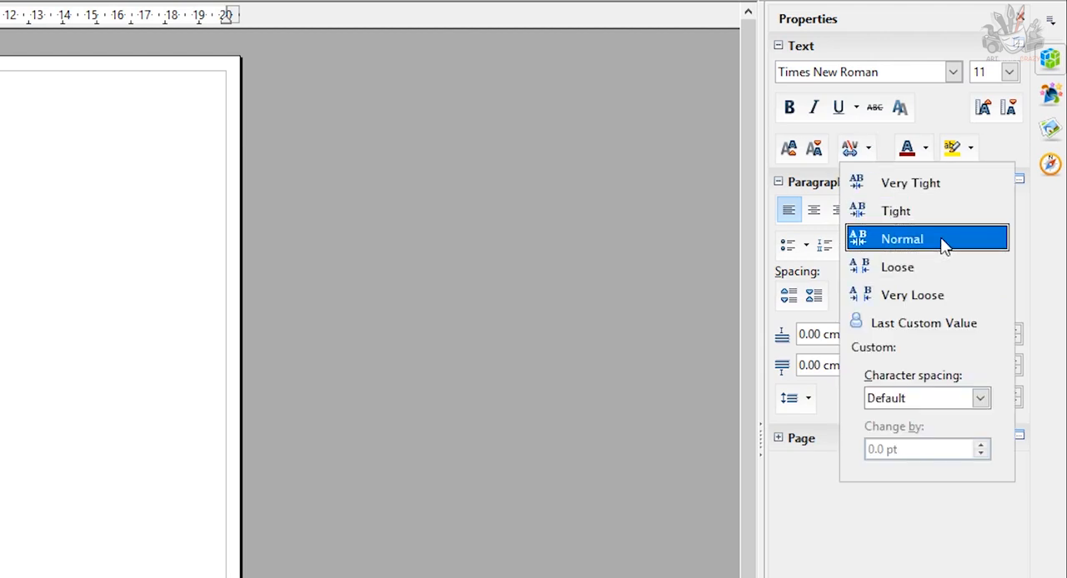
pyautogui.click(980, 398)
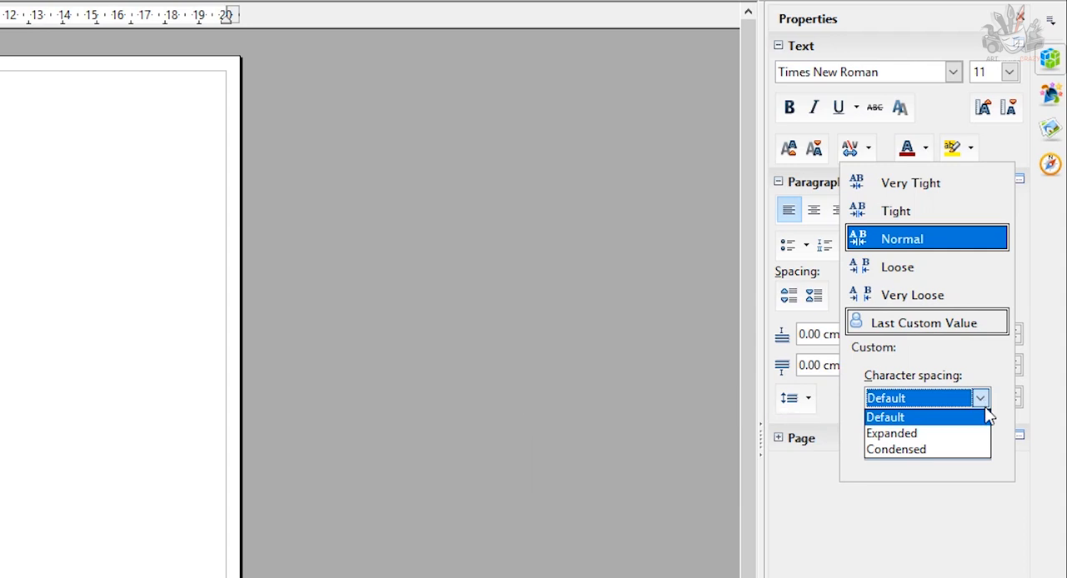
pyautogui.click(978, 434)
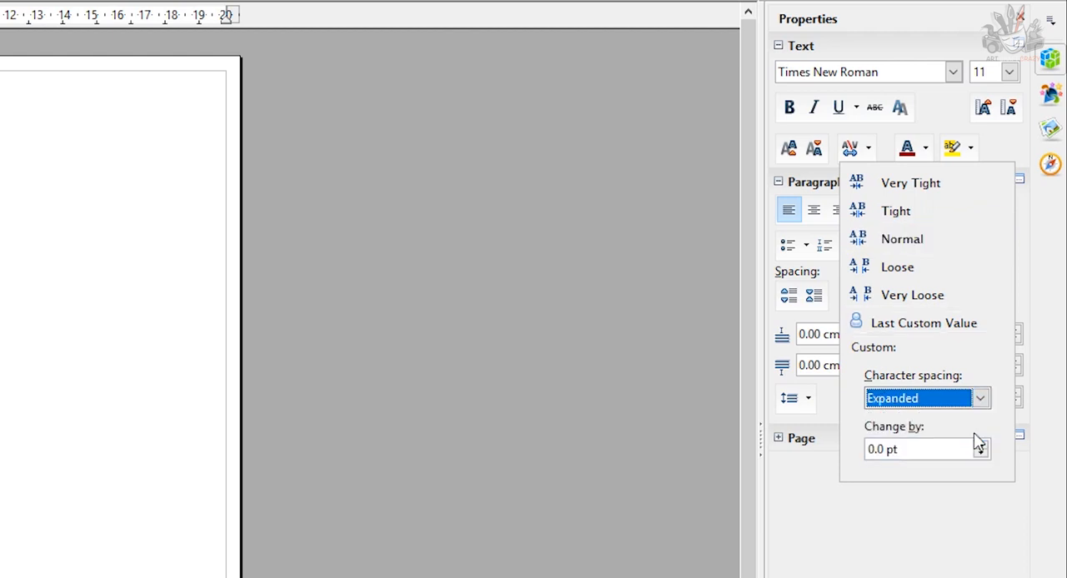
pyautogui.doubleClick(914, 448)
pyautogui.write('1')
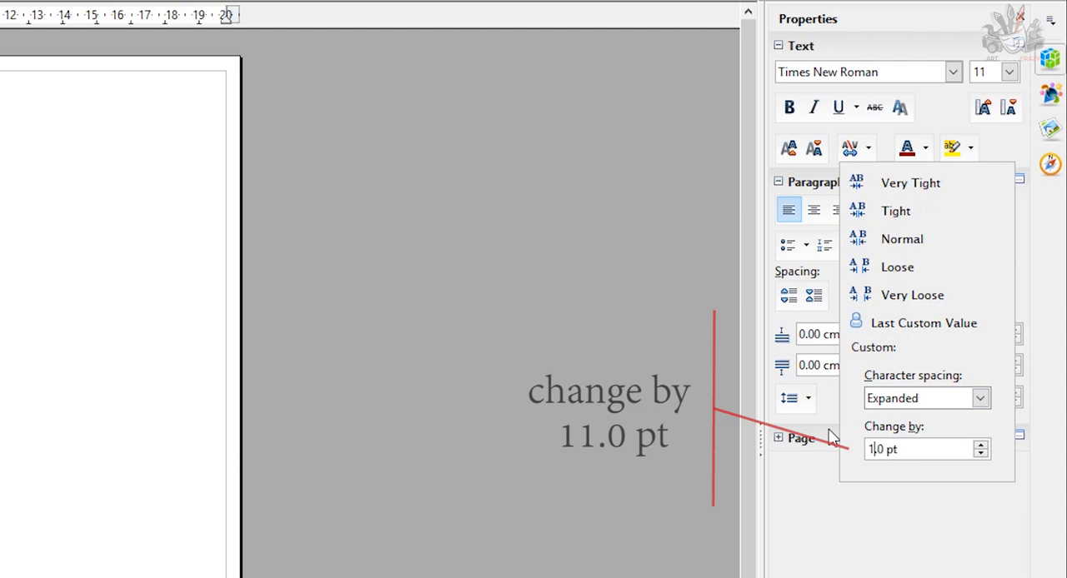
pyautogui.write('1')
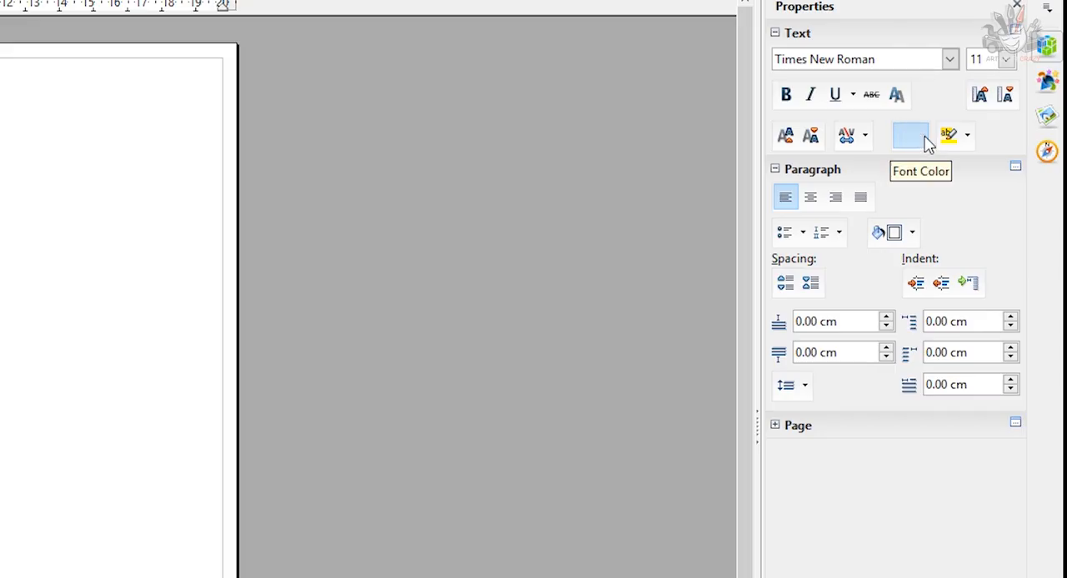
# Set the font color to gray and enter a short row of periods on the first line.
pyautogui.click(1011, 139)
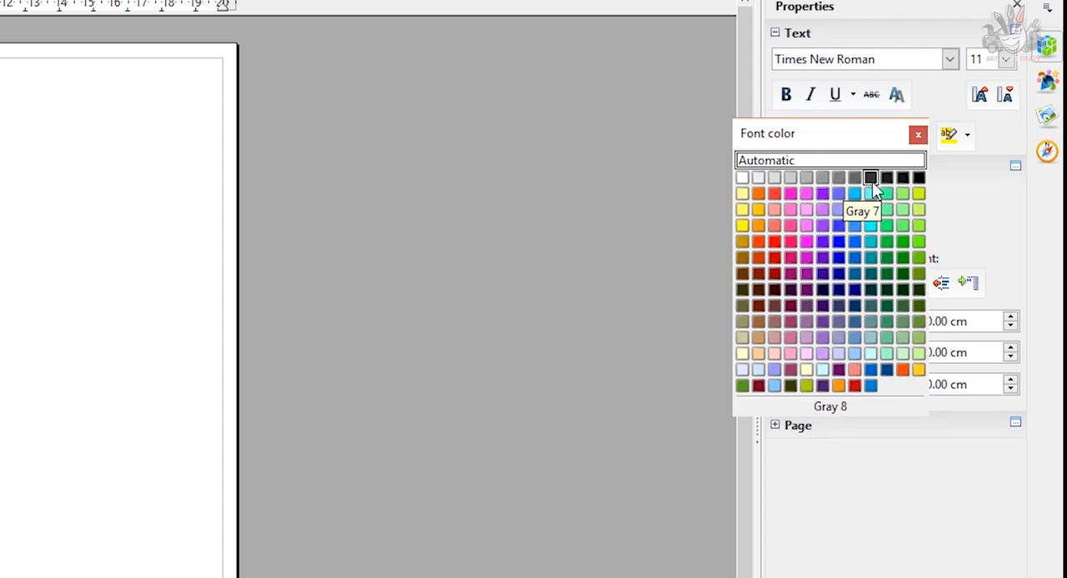
pyautogui.click(823, 179)
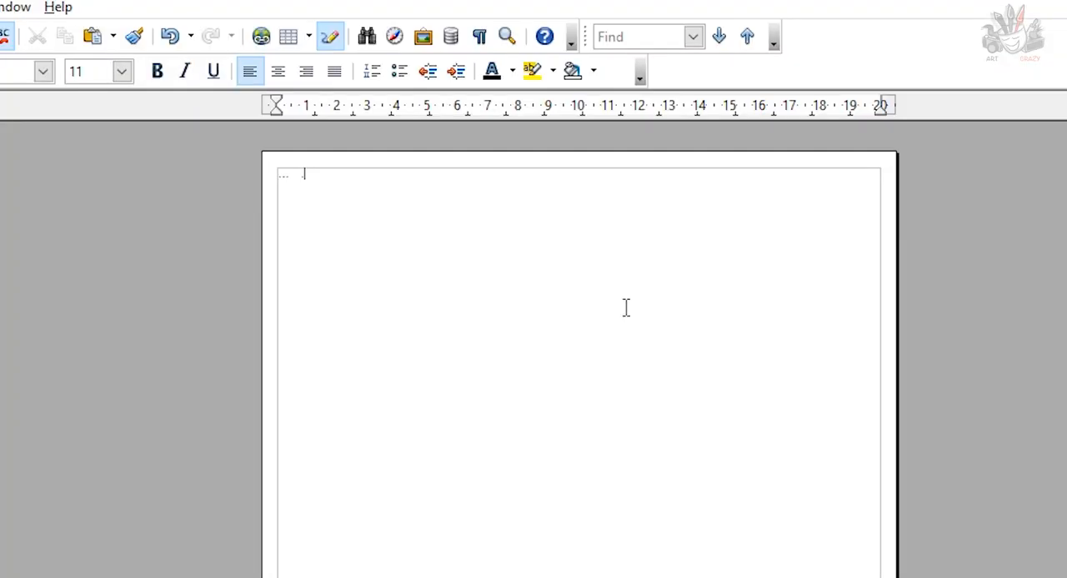
pyautogui.write('. . . . . . . . .')
# Delete the closely spaced periods at the start of the first line, keeping only the evenly spaced ones.
pyautogui.click(299, 179)
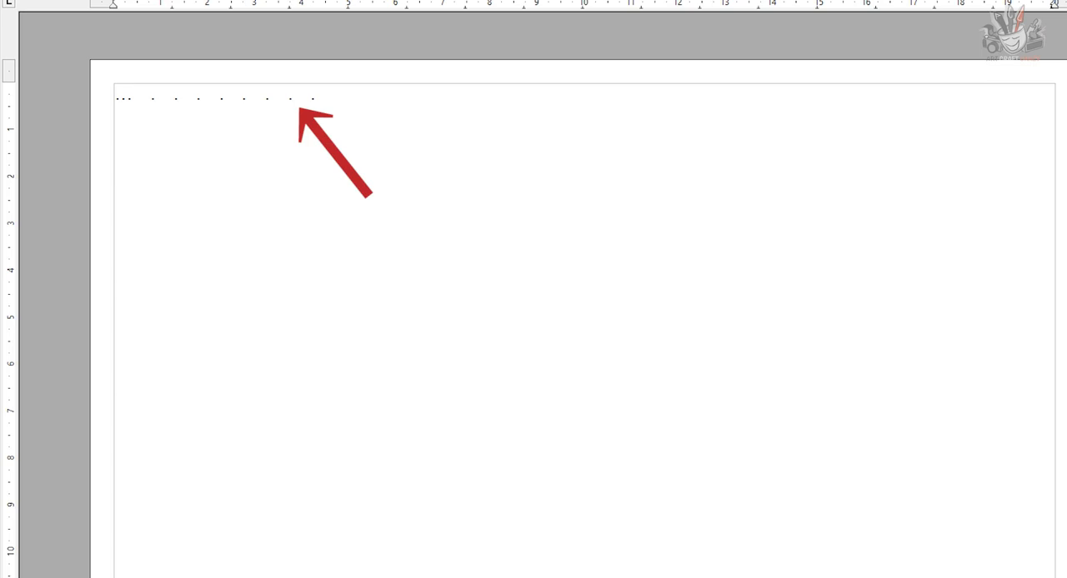
pyautogui.press('Delete')
pyautogui.press('Delete')
pyautogui.press('Delete')
pyautogui.press('Delete')
pyautogui.press('Delete')
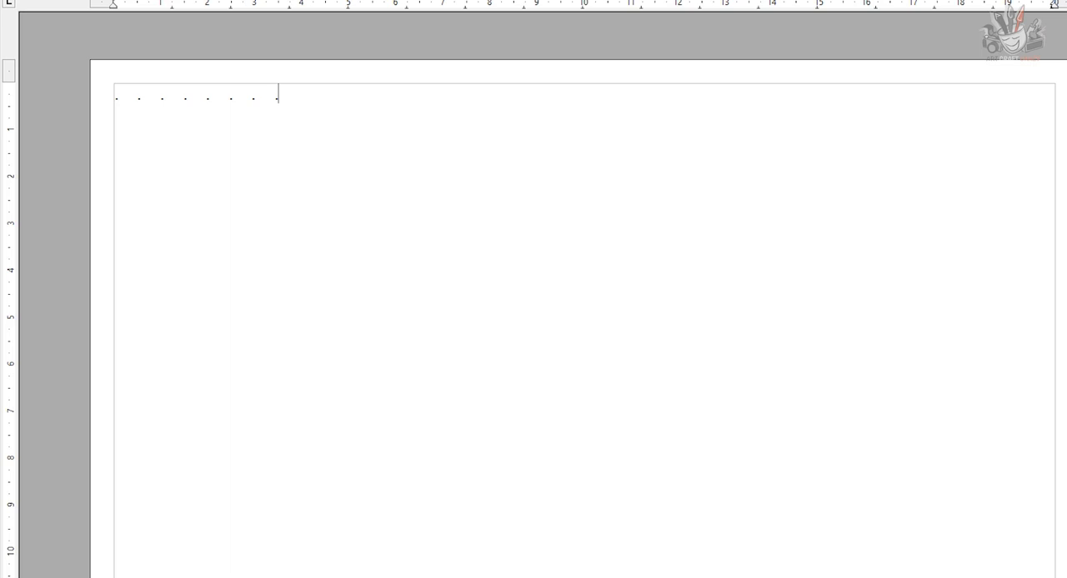
# Paste the copied row of spaced periods repeatedly until thirteen full lines of dots are filled.
pyautogui.hotkey('ctrl', 'v')
pyautogui.hotkey('ctrl', 'v')
pyautogui.hotkey('ctrl', 'v')
pyautogui.hotkey('ctrl', 'v')
pyautogui.hotkey('ctrl', 'v')
pyautogui.hotkey('ctrl', 'v')
pyautogui.hotkey('ctrl', 'v')
pyautogui.hotkey('ctrl', 'v')
pyautogui.hotkey('ctrl', 'v')
pyautogui.hotkey('ctrl', 'v')
pyautogui.hotkey('ctrl', 'v')
pyautogui.hotkey('ctrl', 'v')
pyautogui.hotkey('ctrl', 'v')
pyautogui.hotkey('ctrl', 'v')
pyautogui.hotkey('ctrl', 'v')
pyautogui.hotkey('ctrl', 'v')
pyautogui.hotkey('ctrl', 'v')
pyautogui.hotkey('ctrl', 'v')
pyautogui.hotkey('ctrl', 'v')
pyautogui.hotkey('ctrl', 'v')
pyautogui.hotkey('ctrl', 'v')
pyautogui.hotkey('ctrl', 'v')
pyautogui.hotkey('ctrl', 'v')
pyautogui.hotkey('ctrl', 'v')
pyautogui.hotkey('ctrl', 'v')
pyautogui.hotkey('ctrl', 'v')
pyautogui.hotkey('ctrl', 'v')
pyautogui.hotkey('ctrl', 'v')
pyautogui.hotkey('ctrl', 'v')
pyautogui.hotkey('ctrl', 'v')
pyautogui.hotkey('ctrl', 'v')
pyautogui.hotkey('ctrl', 'v')
pyautogui.hotkey('ctrl', 'v')
pyautogui.hotkey('ctrl', 'v')
pyautogui.hotkey('ctrl', 'v')
pyautogui.hotkey('ctrl', 'v')
pyautogui.hotkey('ctrl', 'v')
pyautogui.hotkey('ctrl', 'v')
pyautogui.hotkey('ctrl', 'v')
pyautogui.hotkey('ctrl', 'v')
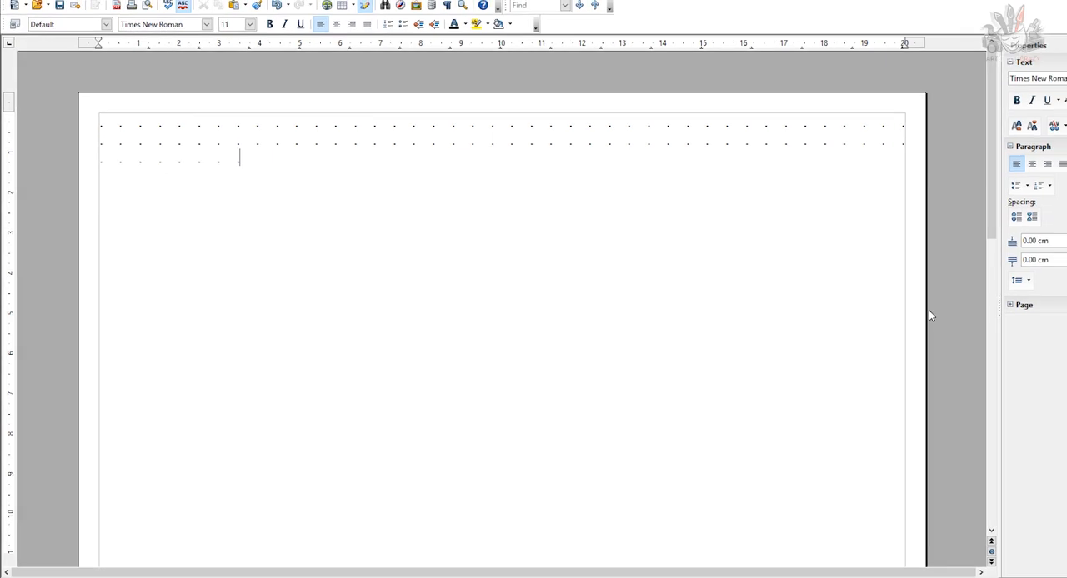
pyautogui.hotkey('ctrl', 'v')
pyautogui.hotkey('ctrl', 'v')
pyautogui.hotkey('ctrl', 'v')
pyautogui.hotkey('ctrl', 'v')
pyautogui.hotkey('ctrl', 'v')
pyautogui.hotkey('ctrl', 'v')
pyautogui.hotkey('ctrl', 'v')
pyautogui.hotkey('ctrl', 'v')
pyautogui.hotkey('ctrl', 'v')
pyautogui.hotkey('ctrl', 'v')
pyautogui.hotkey('ctrl', 'v')
pyautogui.hotkey('ctrl', 'v')
pyautogui.hotkey('ctrl', 'v')
pyautogui.hotkey('ctrl', 'v')
pyautogui.hotkey('ctrl', 'v')
pyautogui.hotkey('ctrl', 'v')
pyautogui.hotkey('ctrl', 'v')
pyautogui.hotkey('ctrl', 'v')
pyautogui.hotkey('ctrl', 'v')
pyautogui.hotkey('ctrl', 'v')
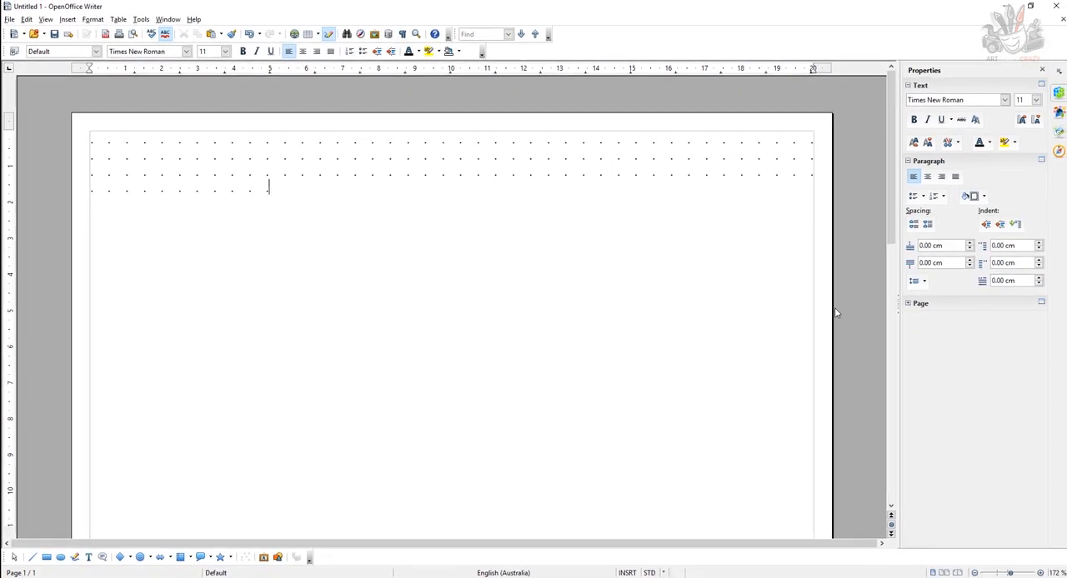
pyautogui.hotkey('ctrl', 'v')
pyautogui.hotkey('ctrl', 'v')
pyautogui.hotkey('ctrl', 'v')
pyautogui.hotkey('ctrl', 'v')
pyautogui.hotkey('ctrl', 'v')
pyautogui.hotkey('ctrl', 'v')
pyautogui.hotkey('ctrl', 'v')
pyautogui.hotkey('ctrl', 'v')
pyautogui.hotkey('ctrl', 'v')
pyautogui.hotkey('ctrl', 'v')
pyautogui.hotkey('ctrl', 'v')
pyautogui.hotkey('ctrl', 'v')
pyautogui.hotkey('ctrl', 'v')
pyautogui.hotkey('ctrl', 'v')
pyautogui.hotkey('ctrl', 'v')
pyautogui.hotkey('ctrl', 'v')
pyautogui.hotkey('ctrl', 'v')
pyautogui.hotkey('ctrl', 'v')
pyautogui.hotkey('ctrl', 'v')
pyautogui.hotkey('ctrl', 'v')
pyautogui.hotkey('ctrl', 'v')
pyautogui.hotkey('ctrl', 'v')
pyautogui.hotkey('ctrl', 'v')
pyautogui.hotkey('ctrl', 'v')
pyautogui.hotkey('ctrl', 'v')
pyautogui.hotkey('ctrl', 'v')
pyautogui.hotkey('ctrl', 'v')
pyautogui.hotkey('ctrl', 'v')
pyautogui.hotkey('ctrl', 'v')
pyautogui.hotkey('ctrl', 'v')
pyautogui.hotkey('ctrl', 'v')
pyautogui.hotkey('ctrl', 'v')
pyautogui.hotkey('ctrl', 'v')
pyautogui.hotkey('ctrl', 'v')
pyautogui.hotkey('ctrl', 'v')
pyautogui.hotkey('ctrl', 'v')
pyautogui.hotkey('ctrl', 'v')
pyautogui.hotkey('ctrl', 'v')
pyautogui.hotkey('ctrl', 'v')
pyautogui.hotkey('ctrl', 'v')
pyautogui.hotkey('ctrl', 'v')
pyautogui.hotkey('ctrl', 'v')
pyautogui.hotkey('ctrl', 'v')
pyautogui.hotkey('ctrl', 'v')
pyautogui.hotkey('ctrl', 'v')
pyautogui.hotkey('ctrl', 'v')
pyautogui.hotkey('ctrl', 'v')
pyautogui.hotkey('ctrl', 'v')
pyautogui.hotkey('ctrl', 'v')
pyautogui.hotkey('ctrl', 'v')
pyautogui.hotkey('ctrl', 'v')
pyautogui.hotkey('ctrl', 'v')
pyautogui.hotkey('ctrl', 'v')
pyautogui.hotkey('ctrl', 'v')
pyautogui.hotkey('ctrl', 'v')
pyautogui.hotkey('ctrl', 'v')
pyautogui.hotkey('ctrl', 'v')
pyautogui.hotkey('ctrl', 'v')
pyautogui.hotkey('ctrl', 'v')
pyautogui.hotkey('ctrl', 'v')
pyautogui.hotkey('ctrl', 'v')
pyautogui.hotkey('ctrl', 'v')
pyautogui.hotkey('ctrl', 'v')
pyautogui.hotkey('ctrl', 'v')
pyautogui.hotkey('ctrl', 'v')
pyautogui.hotkey('ctrl', 'v')
pyautogui.hotkey('ctrl', 'v')
pyautogui.hotkey('ctrl', 'v')
pyautogui.hotkey('ctrl', 'v')
pyautogui.hotkey('ctrl', 'v')
pyautogui.hotkey('ctrl', 'v')
pyautogui.hotkey('ctrl', 'v')
pyautogui.hotkey('ctrl', 'v')
pyautogui.hotkey('ctrl', 'v')
pyautogui.hotkey('ctrl', 'v')
pyautogui.hotkey('ctrl', 'v')
pyautogui.hotkey('ctrl', 'v')
pyautogui.hotkey('ctrl', 'v')
pyautogui.hotkey('ctrl', 'v')
pyautogui.hotkey('ctrl', 'v')
pyautogui.hotkey('ctrl', 'v')
pyautogui.hotkey('ctrl', 'v')
pyautogui.hotkey('ctrl', 'v')
pyautogui.hotkey('ctrl', 'v')
pyautogui.hotkey('ctrl', 'v')
pyautogui.hotkey('ctrl', 'v')
pyautogui.hotkey('ctrl', 'v')
pyautogui.hotkey('ctrl', 'v')
pyautogui.hotkey('ctrl', 'v')
pyautogui.hotkey('ctrl', 'v')
pyautogui.hotkey('ctrl', 'v')
pyautogui.hotkey('ctrl', 'v')
pyautogui.hotkey('ctrl', 'v')
pyautogui.hotkey('ctrl', 'v')
pyautogui.hotkey('ctrl', 'v')
pyautogui.hotkey('ctrl', 'v')
pyautogui.hotkey('ctrl', 'v')
pyautogui.hotkey('ctrl', 'v')
pyautogui.hotkey('ctrl', 'v')
pyautogui.hotkey('ctrl', 'v')
pyautogui.hotkey('ctrl', 'v')
pyautogui.hotkey('ctrl', 'v')
pyautogui.hotkey('ctrl', 'v')
pyautogui.hotkey('ctrl', 'v')
pyautogui.hotkey('ctrl', 'v')
pyautogui.hotkey('ctrl', 'v')
pyautogui.hotkey('ctrl', 'v')
pyautogui.hotkey('ctrl', 'v')
pyautogui.hotkey('ctrl', 'v')
pyautogui.hotkey('ctrl', 'v')
pyautogui.hotkey('ctrl', 'v')
pyautogui.hotkey('ctrl', 'v')
pyautogui.hotkey('ctrl', 'v')
pyautogui.hotkey('ctrl', 'v')
pyautogui.hotkey('ctrl', 'v')
pyautogui.hotkey('ctrl', 'v')
pyautogui.hotkey('ctrl', 'v')
pyautogui.hotkey('ctrl', 'v')
pyautogui.hotkey('ctrl', 'v')
pyautogui.hotkey('ctrl', 'v')
pyautogui.hotkey('ctrl', 'v')
pyautogui.hotkey('ctrl', 'v')
pyautogui.hotkey('ctrl', 'v')
pyautogui.hotkey('ctrl', 'v')
pyautogui.hotkey('ctrl', 'v')
pyautogui.hotkey('ctrl', 'v')
pyautogui.hotkey('ctrl', 'v')
pyautogui.hotkey('ctrl', 'v')
pyautogui.hotkey('ctrl', 'v')
pyautogui.hotkey('ctrl', 'v')
pyautogui.hotkey('ctrl', 'v')
pyautogui.hotkey('ctrl', 'v')
pyautogui.hotkey('ctrl', 'v')
pyautogui.hotkey('ctrl', 'v')
pyautogui.hotkey('ctrl', 'v')
pyautogui.hotkey('ctrl', 'v')
pyautogui.hotkey('ctrl', 'v')
pyautogui.hotkey('ctrl', 'v')
pyautogui.hotkey('ctrl', 'v')
pyautogui.hotkey('ctrl', 'v')
pyautogui.hotkey('ctrl', 'v')
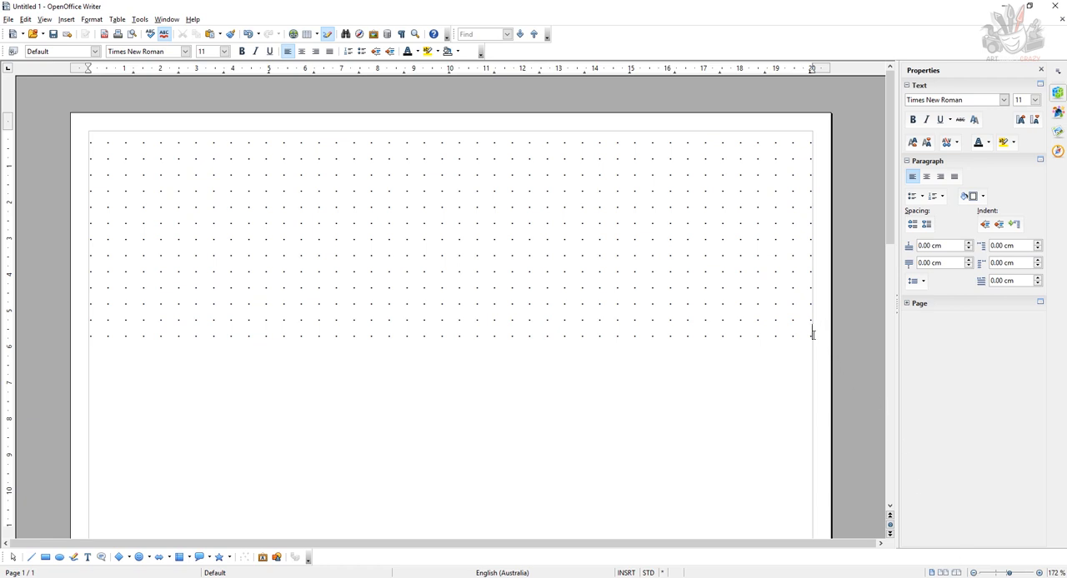
# Copy the whole block of thirteen dotted lines.
pyautogui.moveTo(812, 335); pyautogui.dragTo(113, 145)
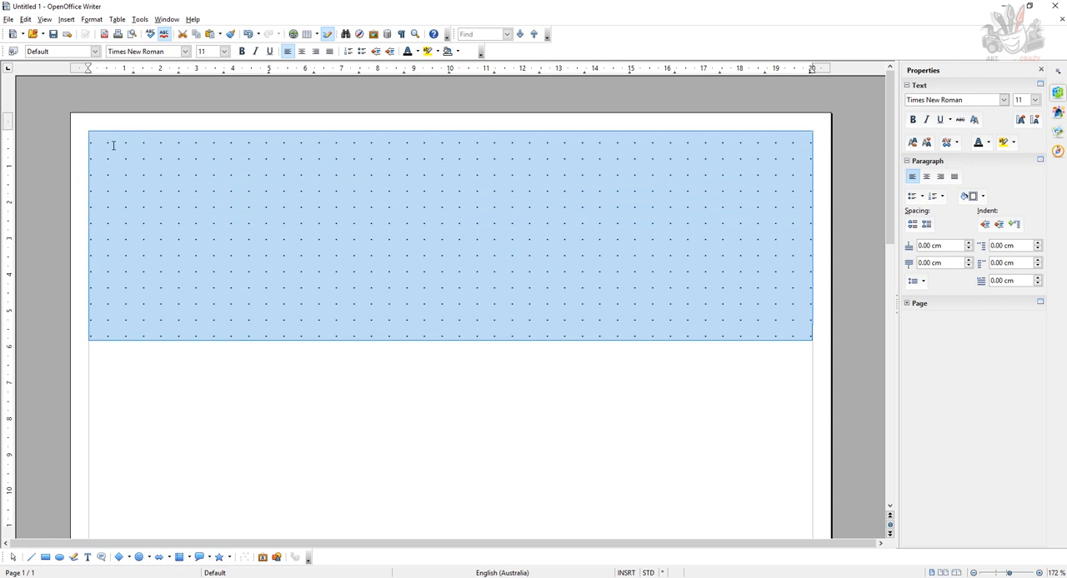
pyautogui.rightClick(114, 147)
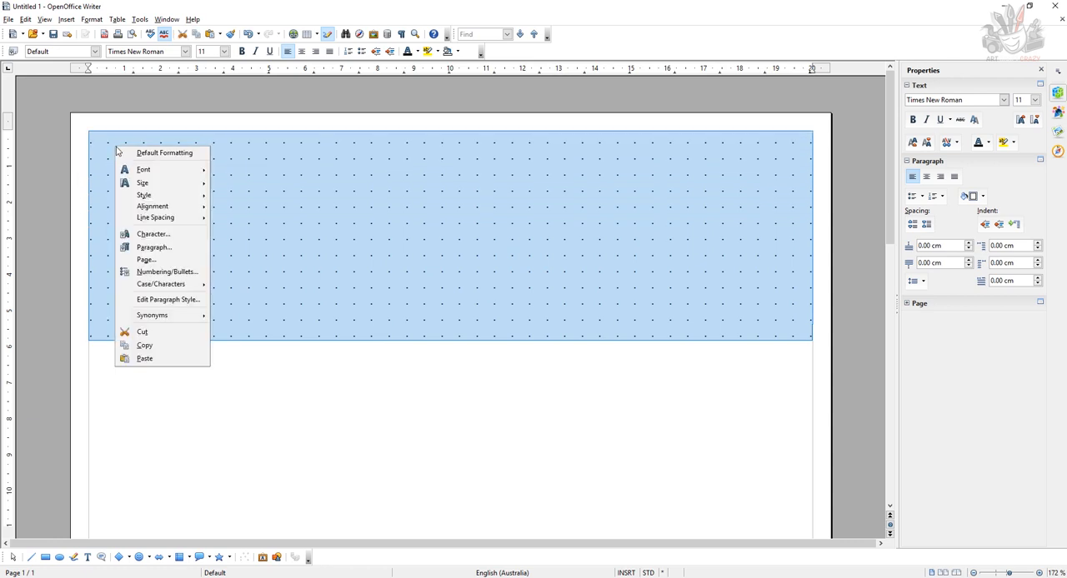
pyautogui.click(181, 346)
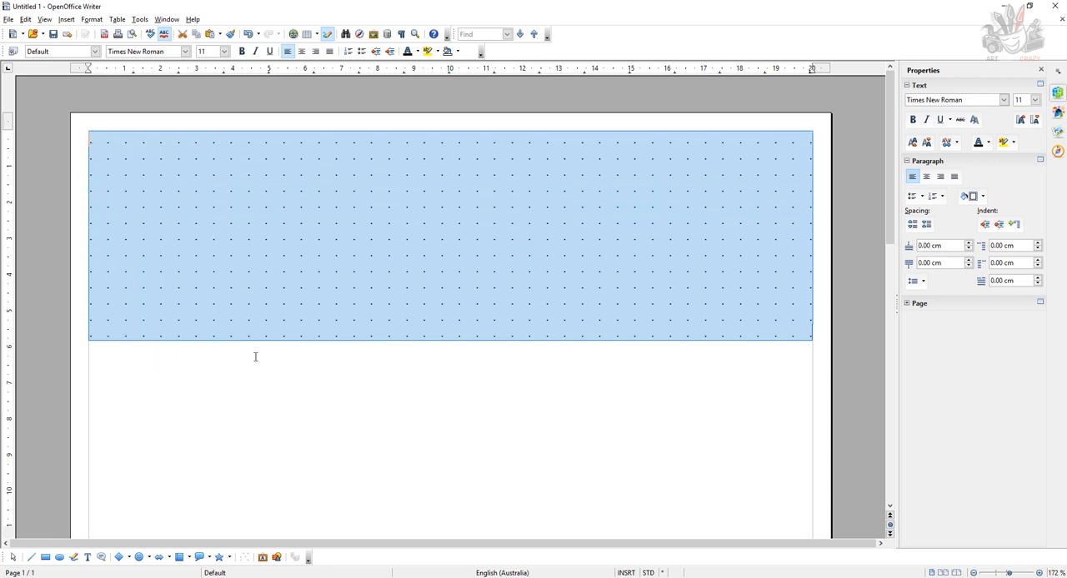
# Paste the copied block of dots four times, each at the end of the last dotted line, to fill the page.
pyautogui.click(890, 506)
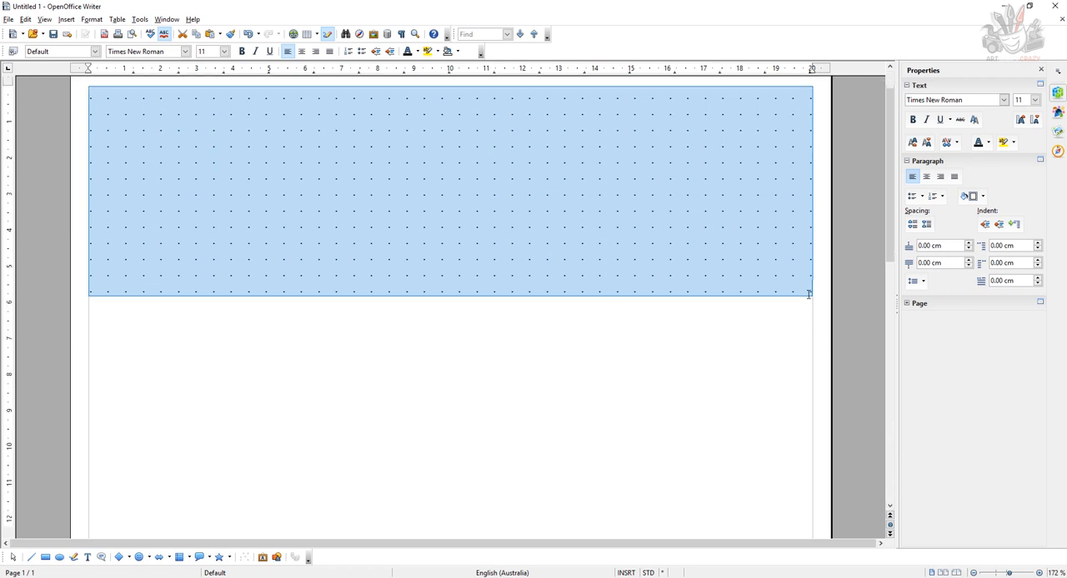
pyautogui.click(808, 294)
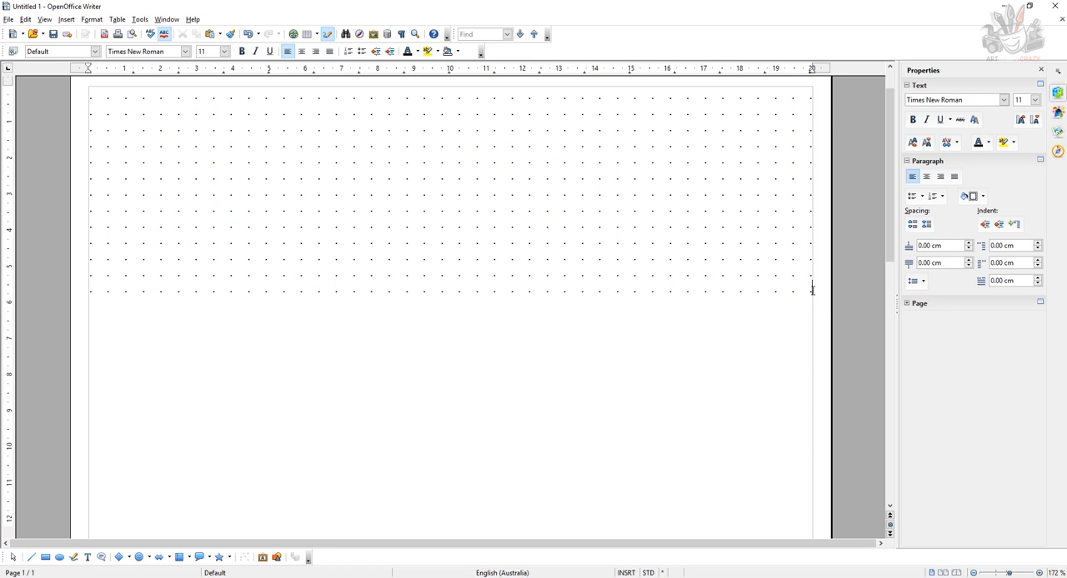
pyautogui.rightClick(812, 290)
pyautogui.click(866, 477)
pyautogui.scroll(-4, 862, 445)
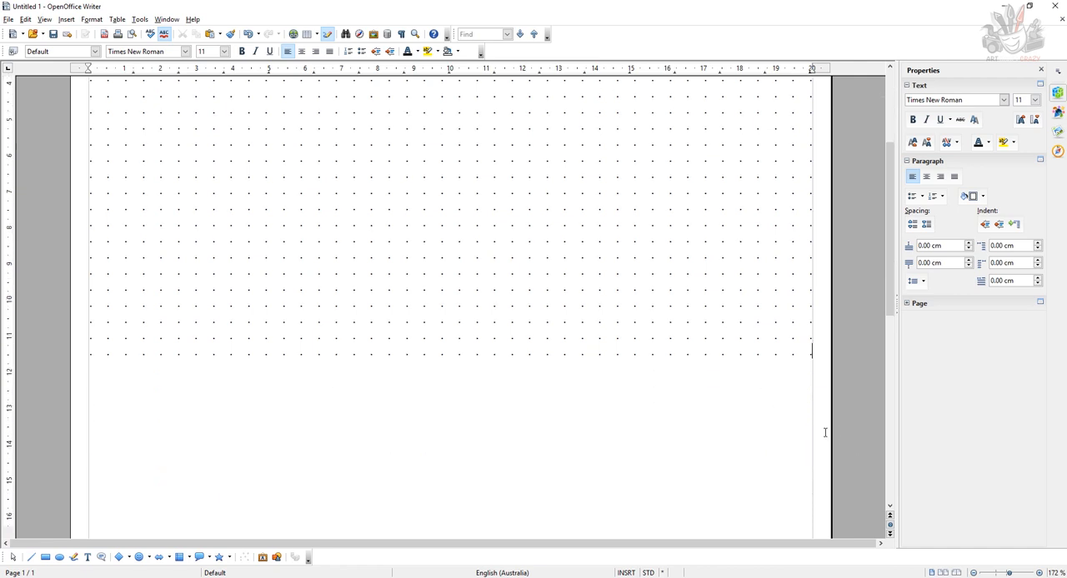
pyautogui.scroll(-1, 817, 419)
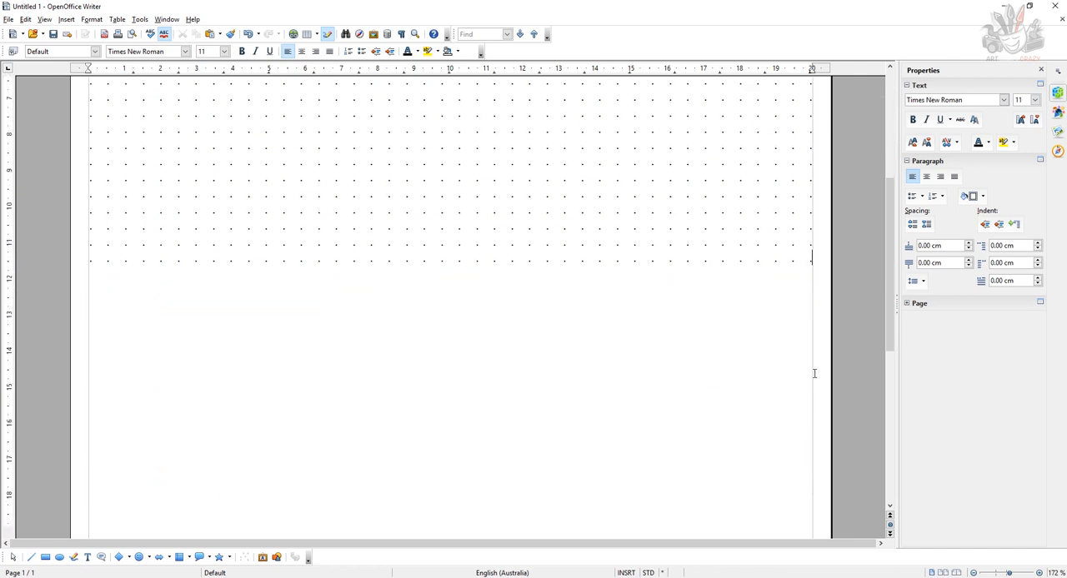
pyautogui.rightClick(812, 260)
pyautogui.click(841, 445)
pyautogui.scroll(-5, 811, 403)
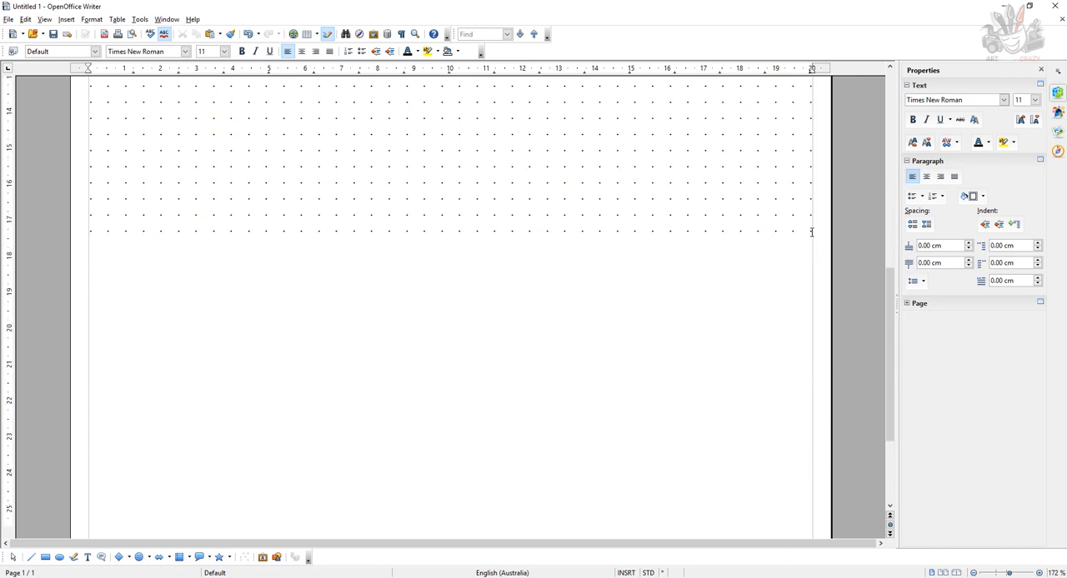
pyautogui.rightClick(812, 233)
pyautogui.click(841, 417)
pyautogui.scroll(-3, 821, 414)
pyautogui.scroll(-1, 821, 414)
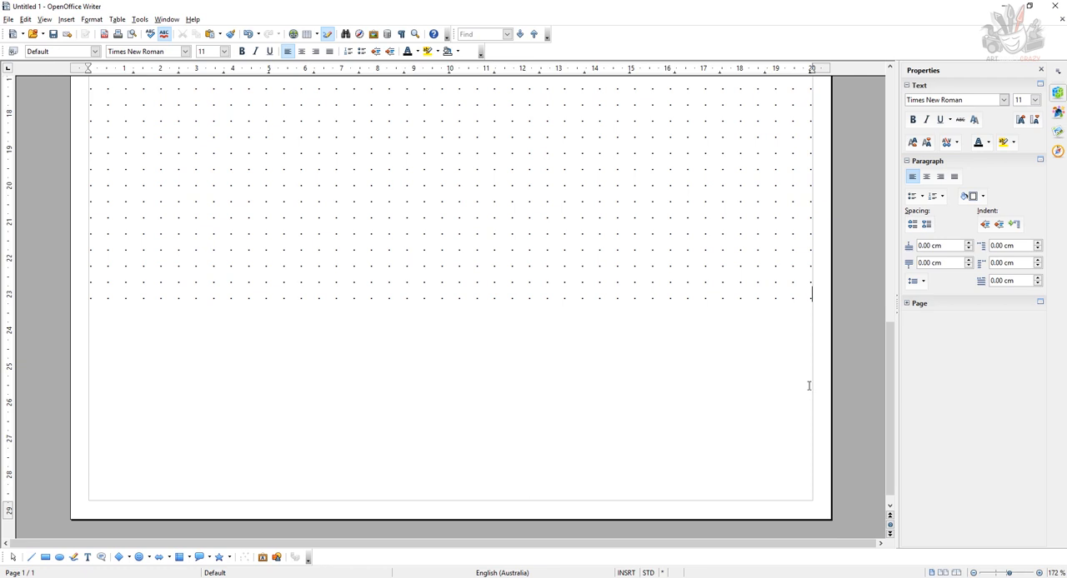
pyautogui.rightClick(812, 300)
pyautogui.click(841, 483)
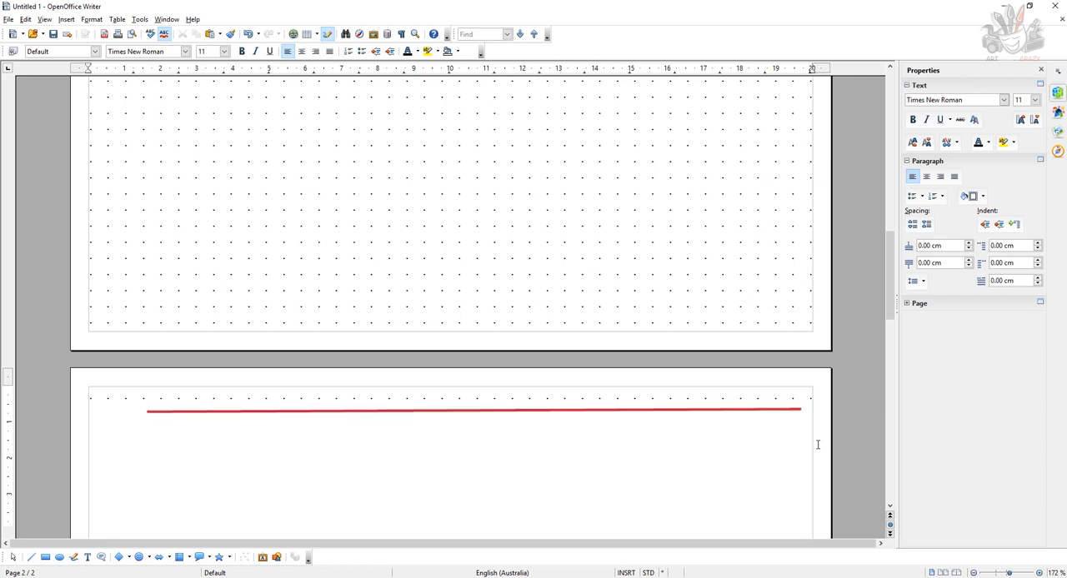
# Delete the surplus row of dots on the second page so the grid fits on a single page.
pyautogui.press('BackSpace')
pyautogui.press('BackSpace')
pyautogui.press('BackSpace')
pyautogui.press('BackSpace')
pyautogui.press('BackSpace')
pyautogui.press('BackSpace')
pyautogui.press('BackSpace')
pyautogui.press('BackSpace')
pyautogui.press('BackSpace')
pyautogui.press('BackSpace')
pyautogui.press('BackSpace')
pyautogui.press('BackSpace')
pyautogui.press('BackSpace')
pyautogui.press('BackSpace')
pyautogui.press('BackSpace')
pyautogui.press('BackSpace')
pyautogui.press('BackSpace')
pyautogui.press('BackSpace')
pyautogui.press('BackSpace')
pyautogui.press('BackSpace')
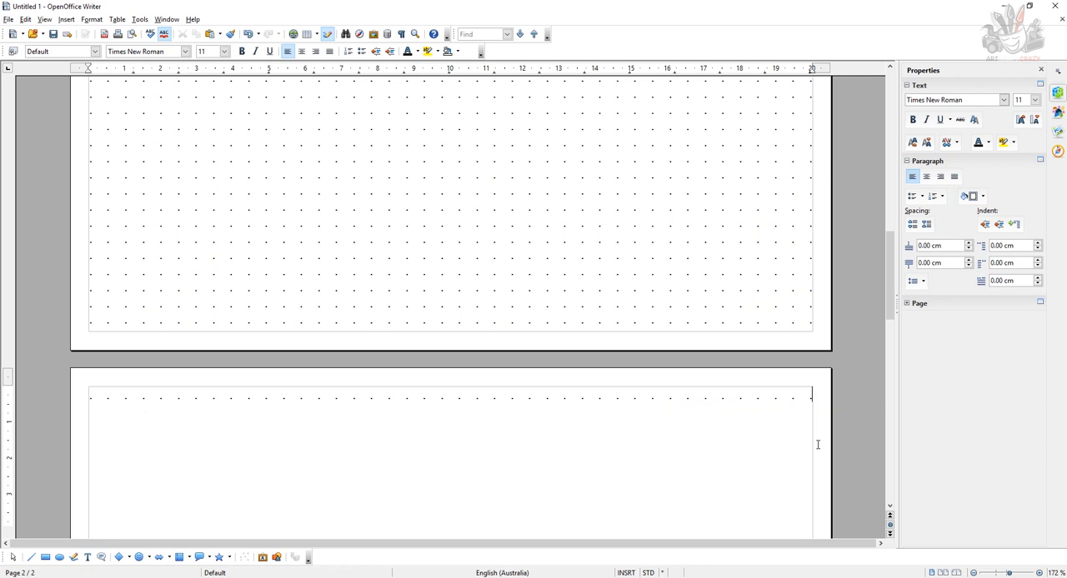
pyautogui.press('BackSpace')
pyautogui.press('BackSpace')
pyautogui.press('BackSpace')
pyautogui.press('BackSpace')
pyautogui.press('BackSpace')
pyautogui.press('BackSpace')
pyautogui.press('BackSpace')
pyautogui.press('BackSpace')
pyautogui.press('BackSpace')
pyautogui.press('BackSpace')
pyautogui.press('BackSpace')
pyautogui.press('BackSpace')
pyautogui.press('BackSpace')
pyautogui.press('BackSpace')
pyautogui.press('BackSpace')
pyautogui.press('BackSpace')
pyautogui.press('BackSpace')
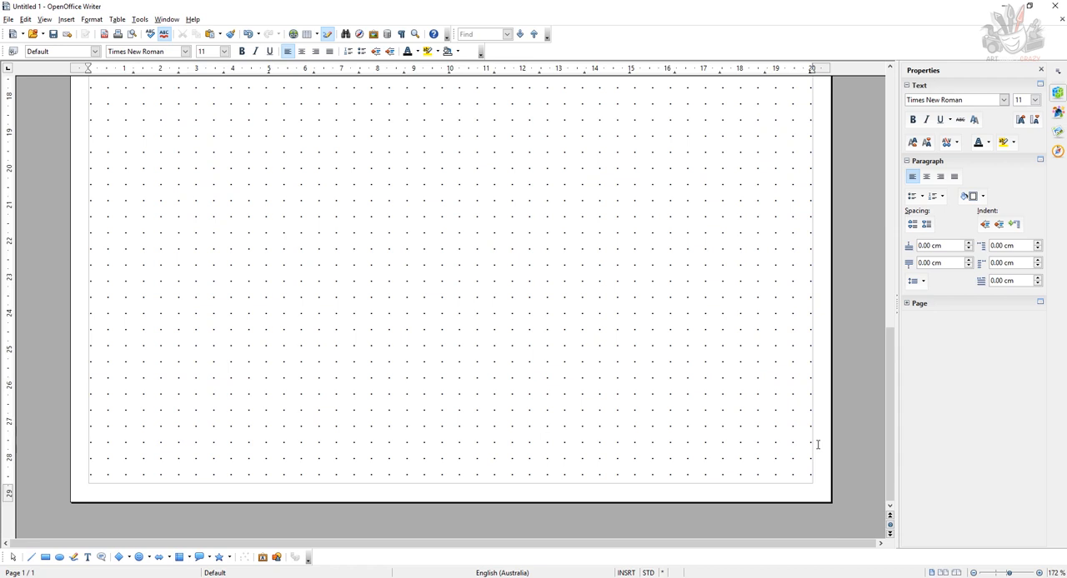
# Select the first line of dots and centre the paragraph on the page.
pyautogui.click(996, 573)
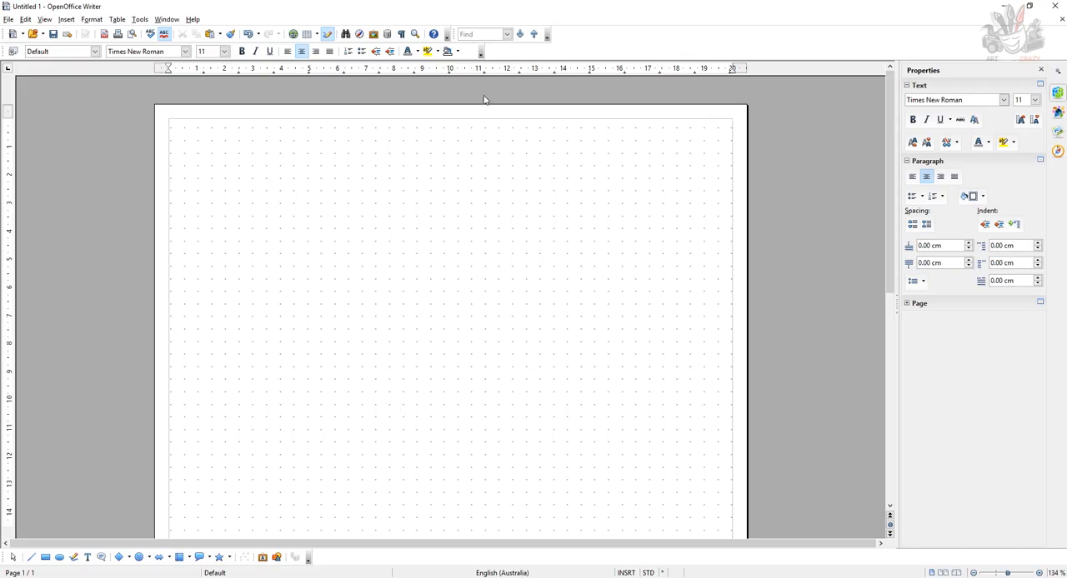
pyautogui.moveTo(168, 125); pyautogui.dragTo(467, 136)
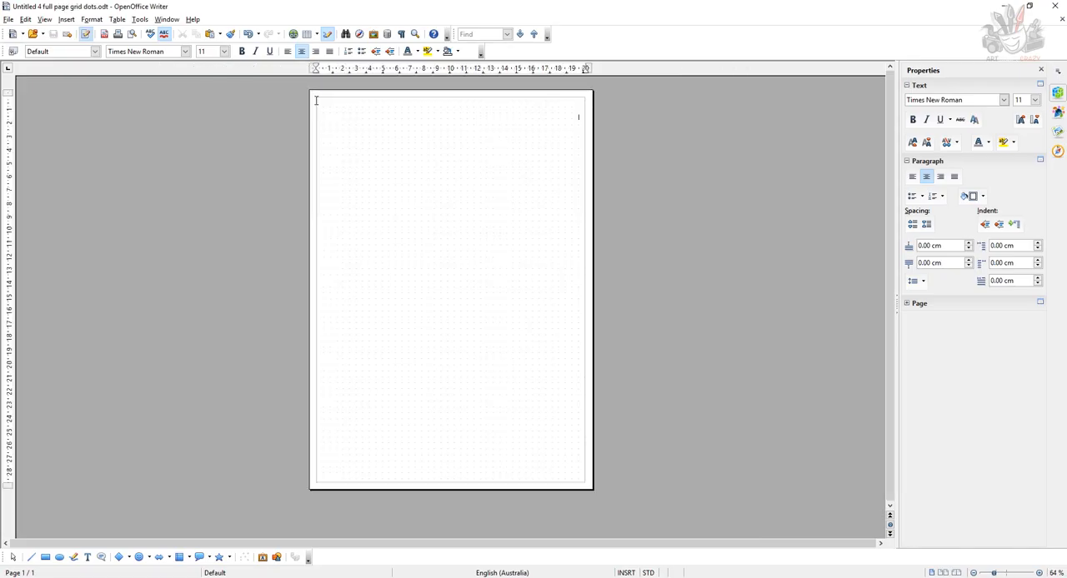
pyautogui.moveTo(316, 100); pyautogui.dragTo(555, 488)
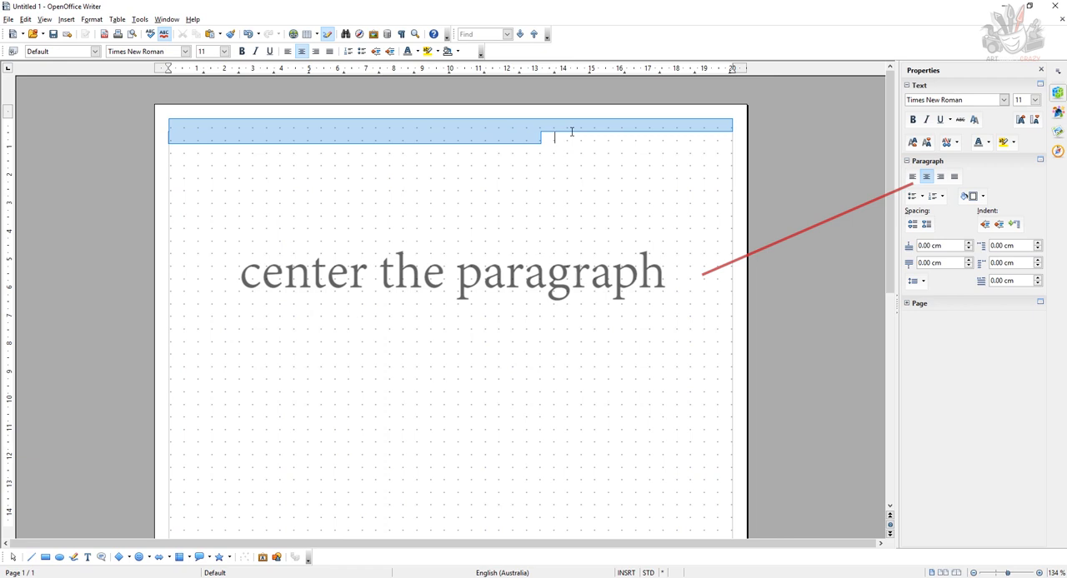
pyautogui.moveTo(572, 131); pyautogui.dragTo(730, 127)
pyautogui.click(912, 176)
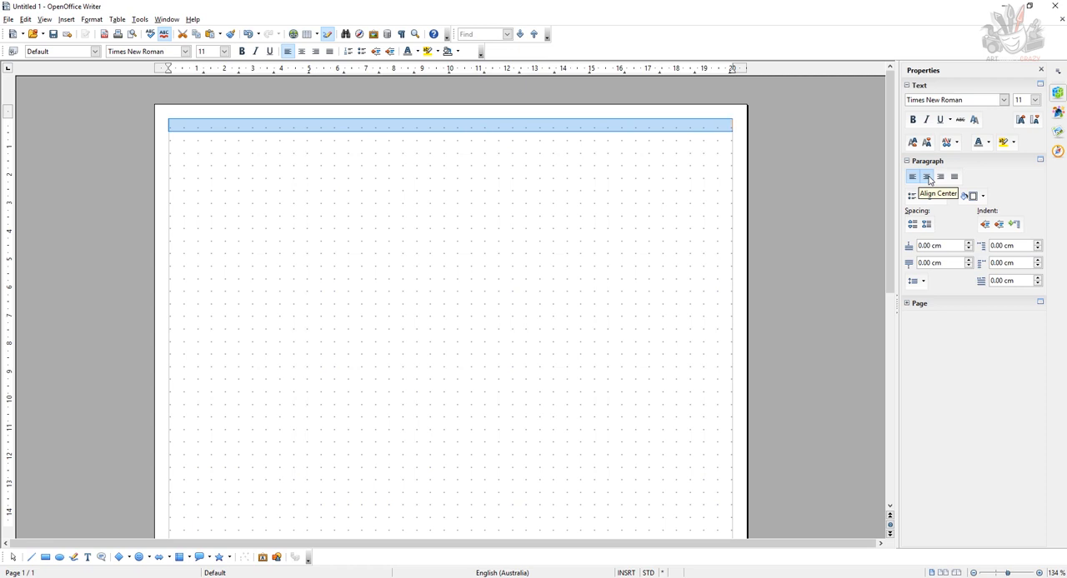
pyautogui.click(927, 177)
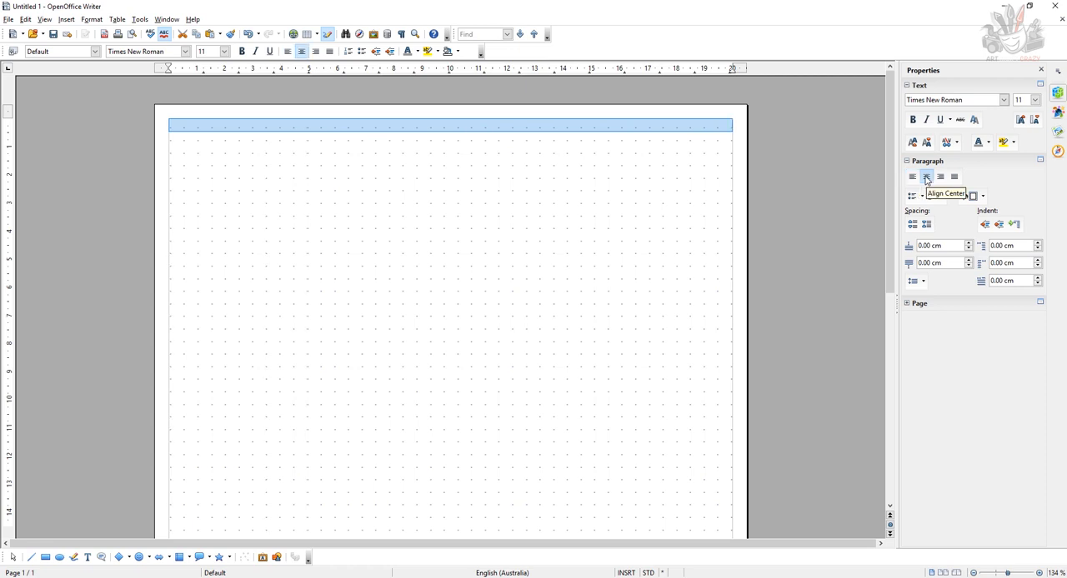
pyautogui.click(913, 177)
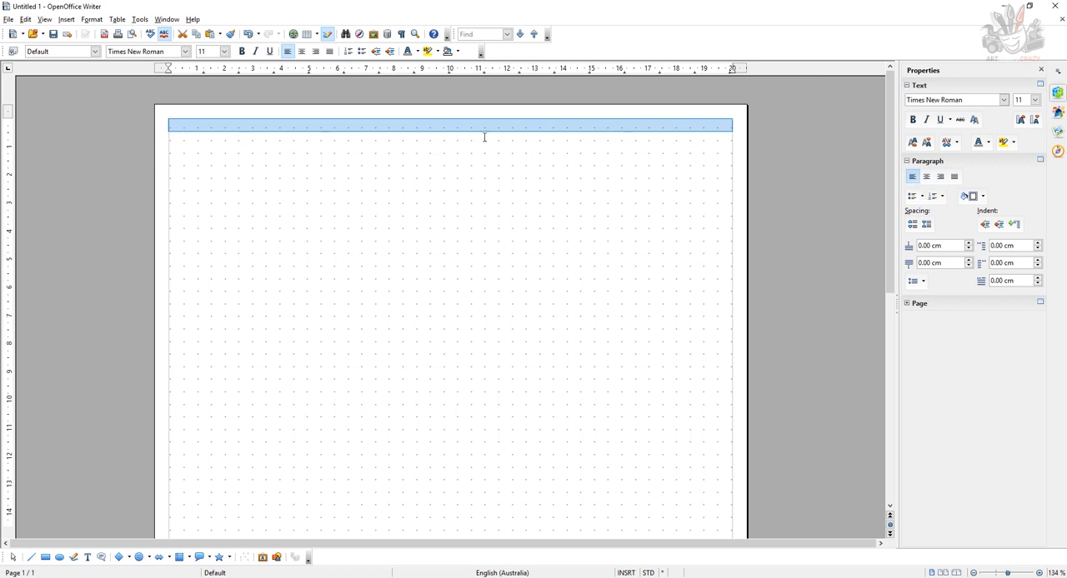
pyautogui.click(929, 179)
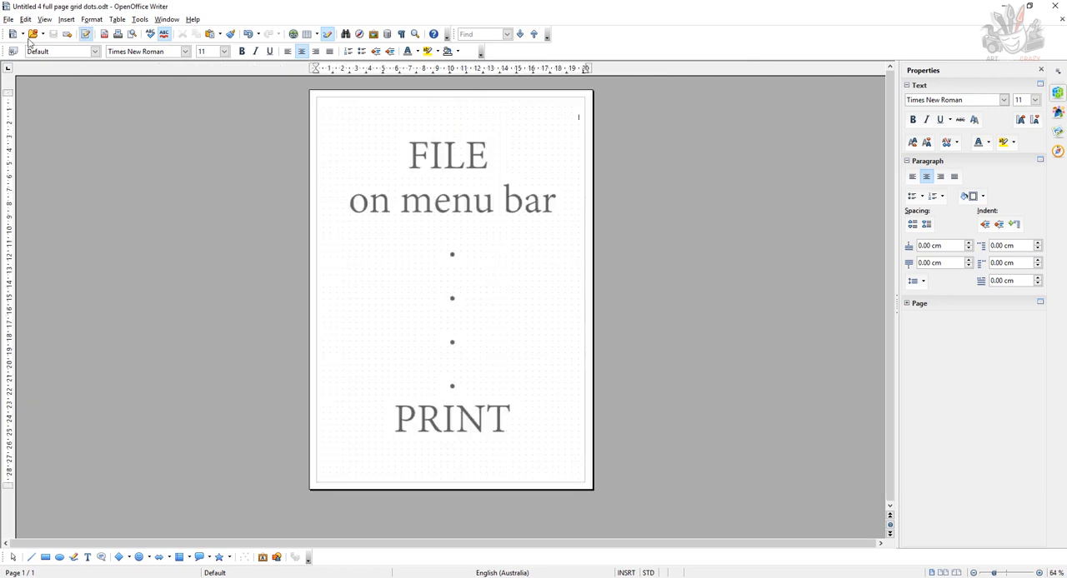
# Print the bordered dot grid page on the Brother MFC-7860DW Printer.
pyautogui.click(9, 20)
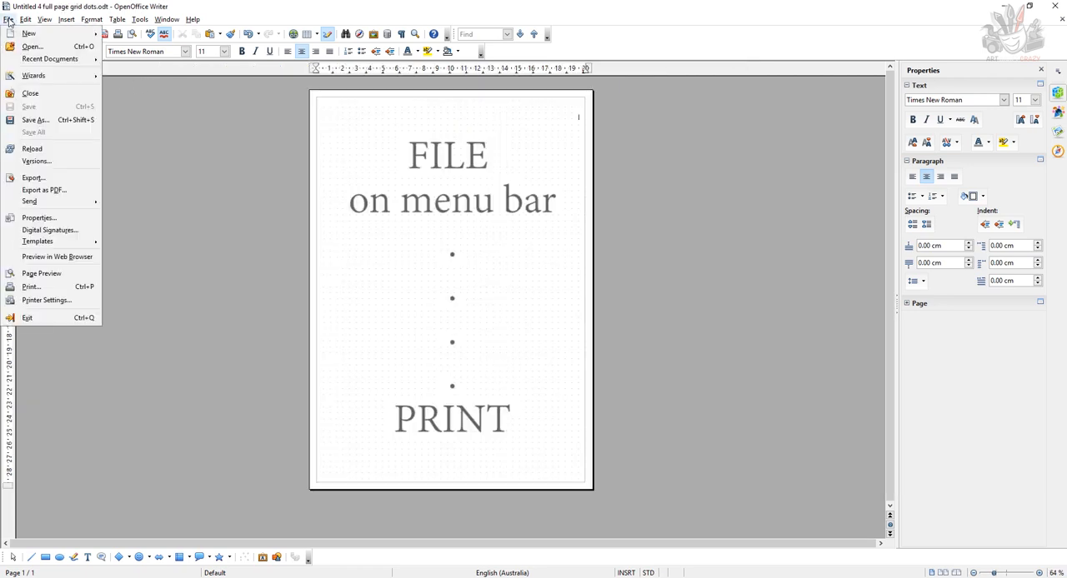
pyautogui.click(46, 286)
pyautogui.click(690, 221)
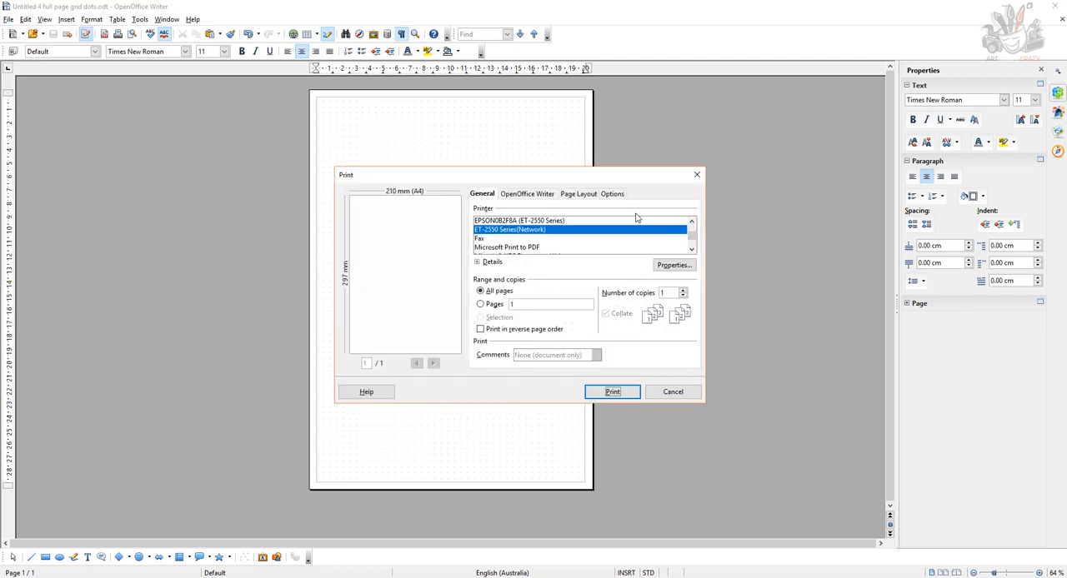
pyautogui.click(691, 221)
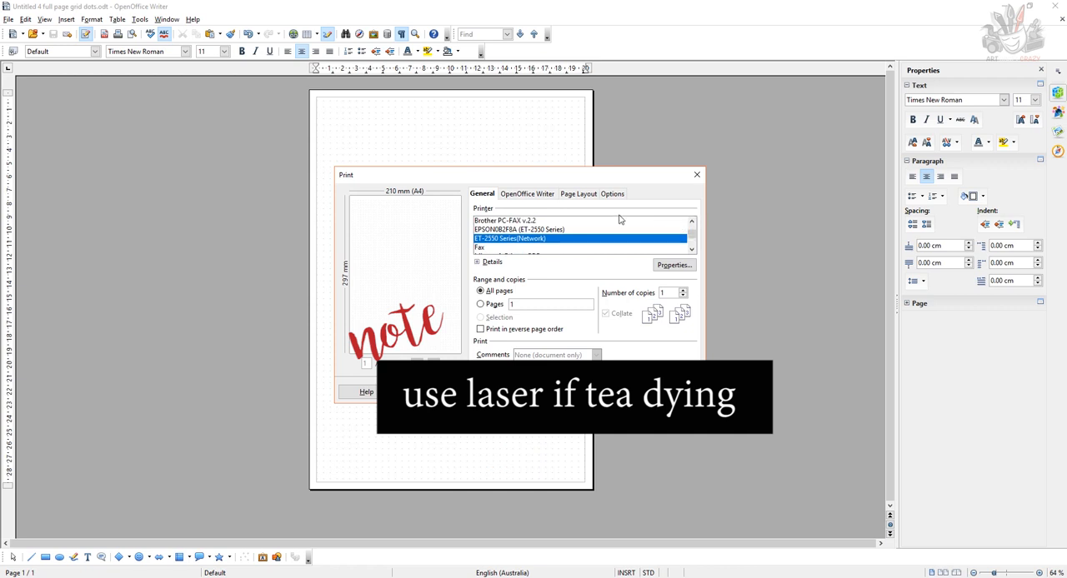
pyautogui.click(691, 221)
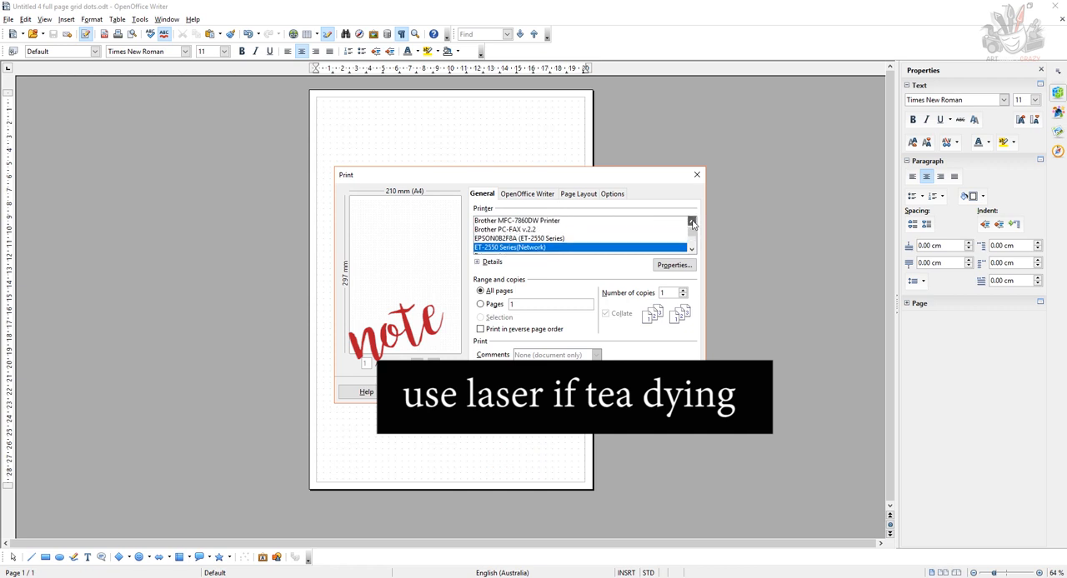
pyautogui.click(538, 225)
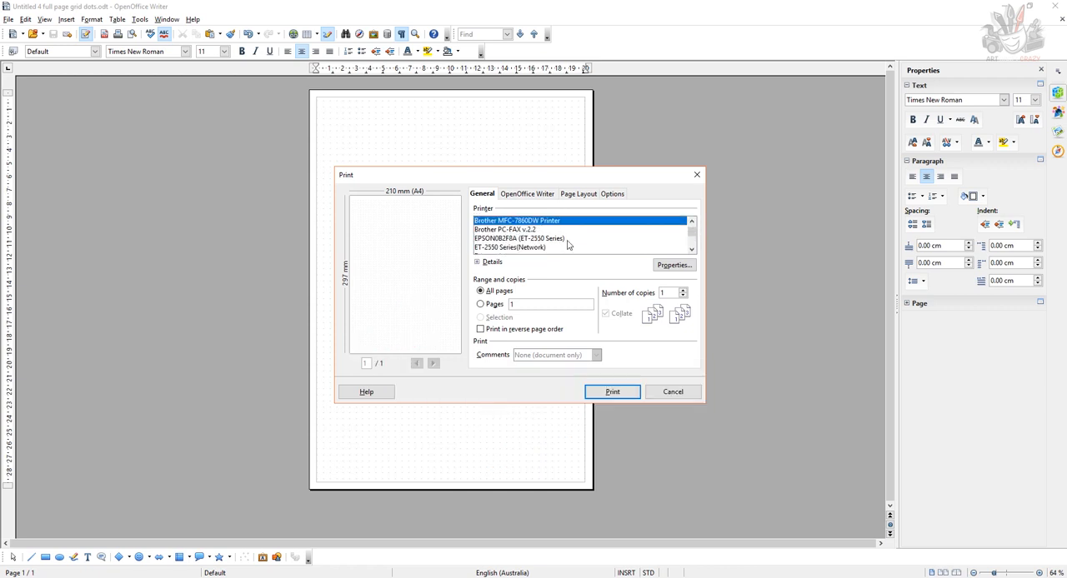
pyautogui.click(613, 392)
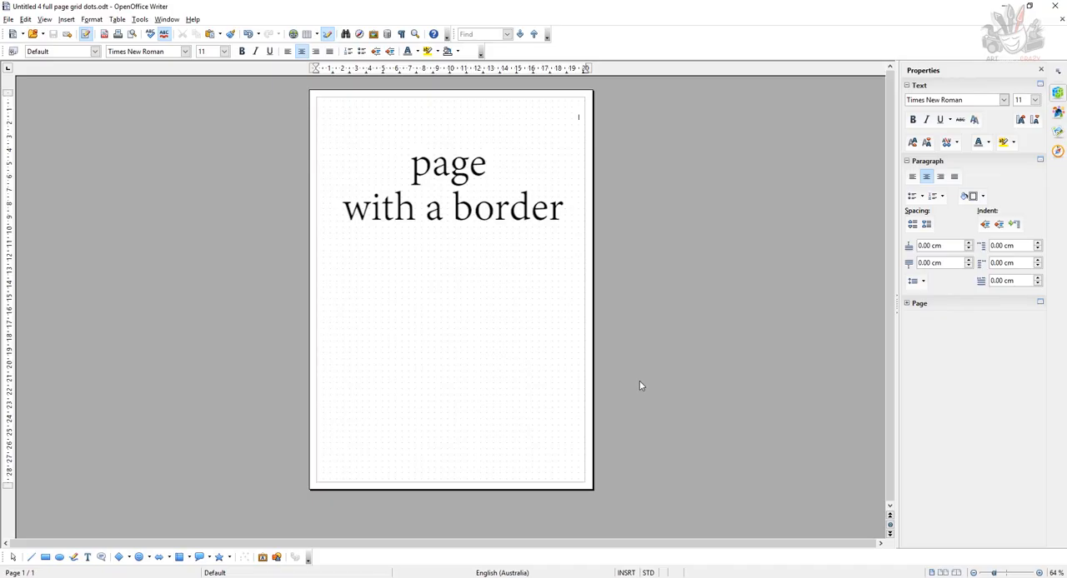
# Place the cursor at the end of the last dotted line and delete what follows it.
pyautogui.hotkey('ctrl', 'a')
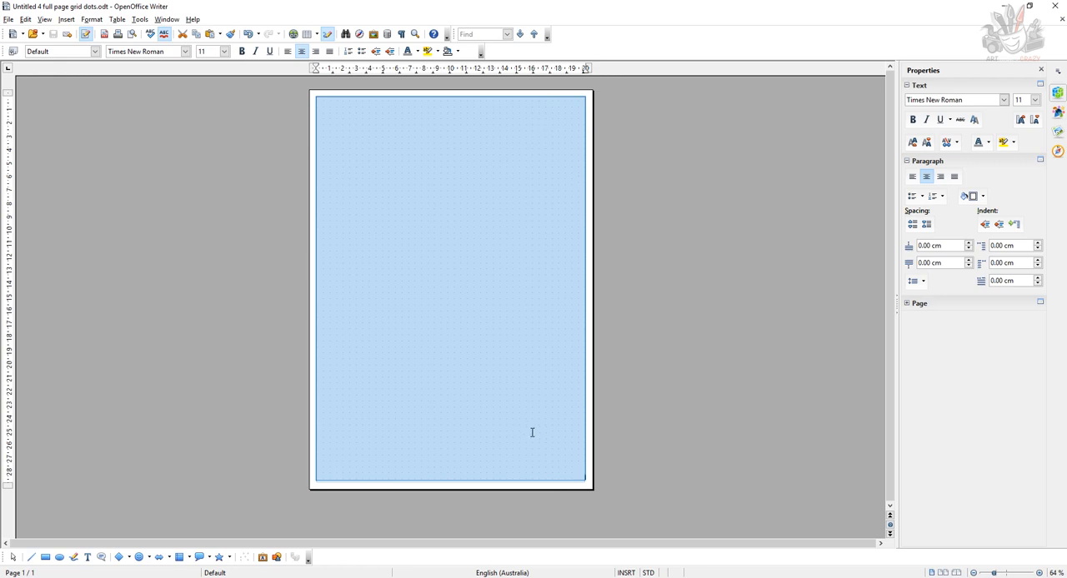
pyautogui.click(586, 480)
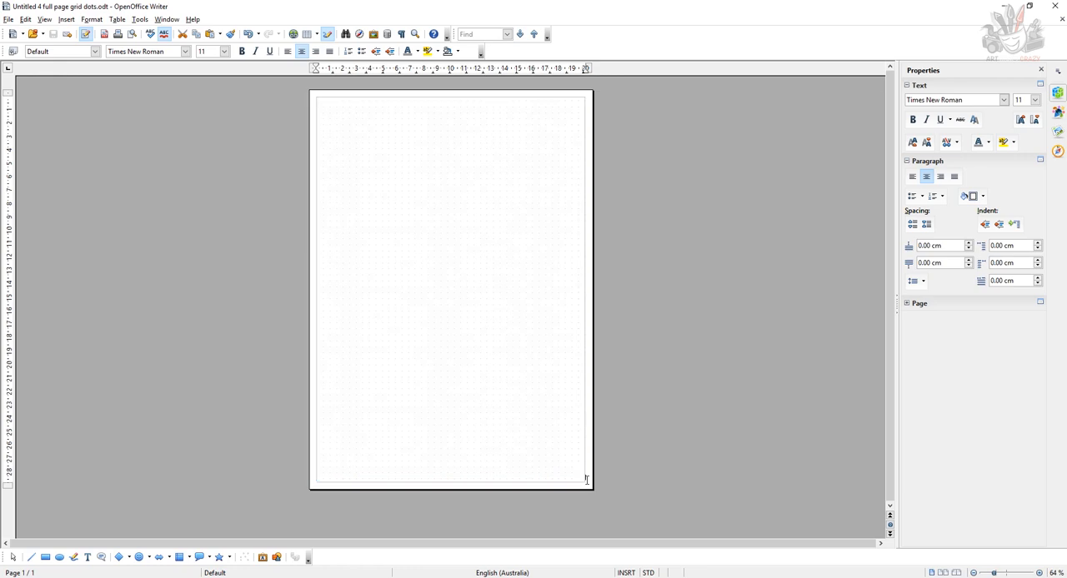
pyautogui.press('Delete')
# Set the left and right page margins of the Default page style to 0.00 cm.
pyautogui.click(92, 20)
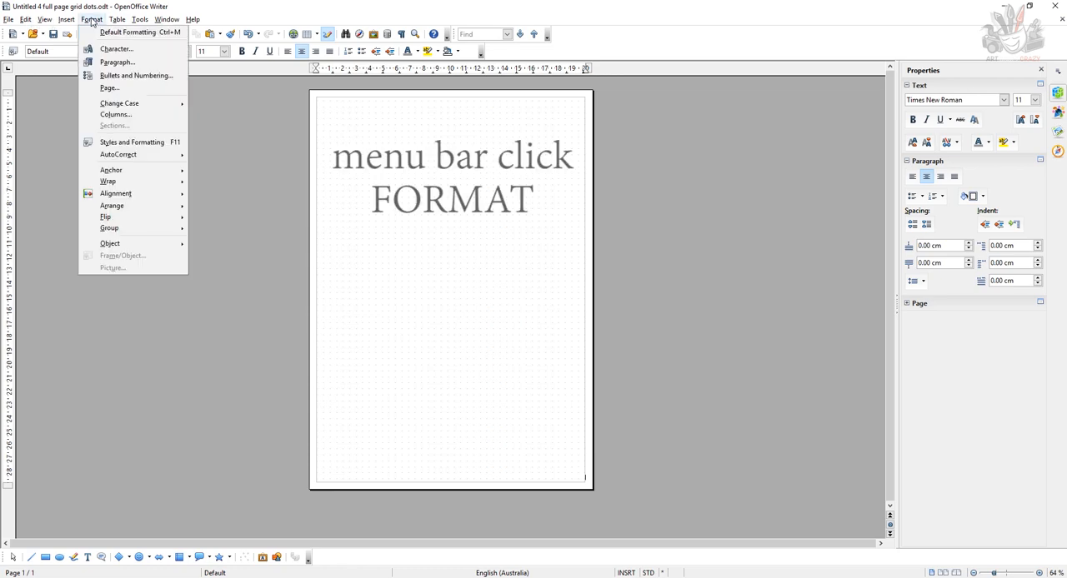
pyautogui.click(116, 89)
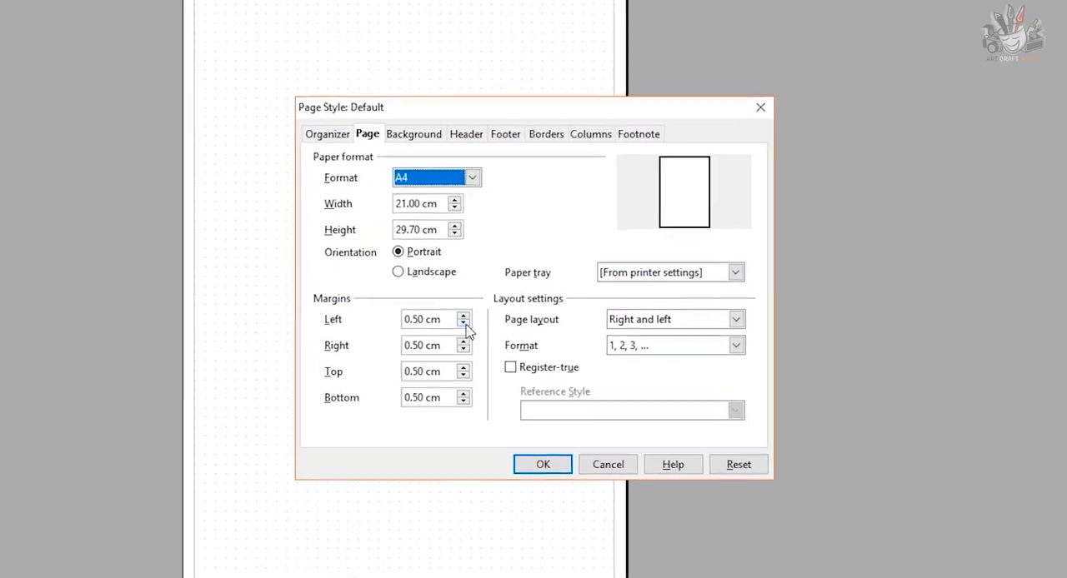
pyautogui.click(464, 324)
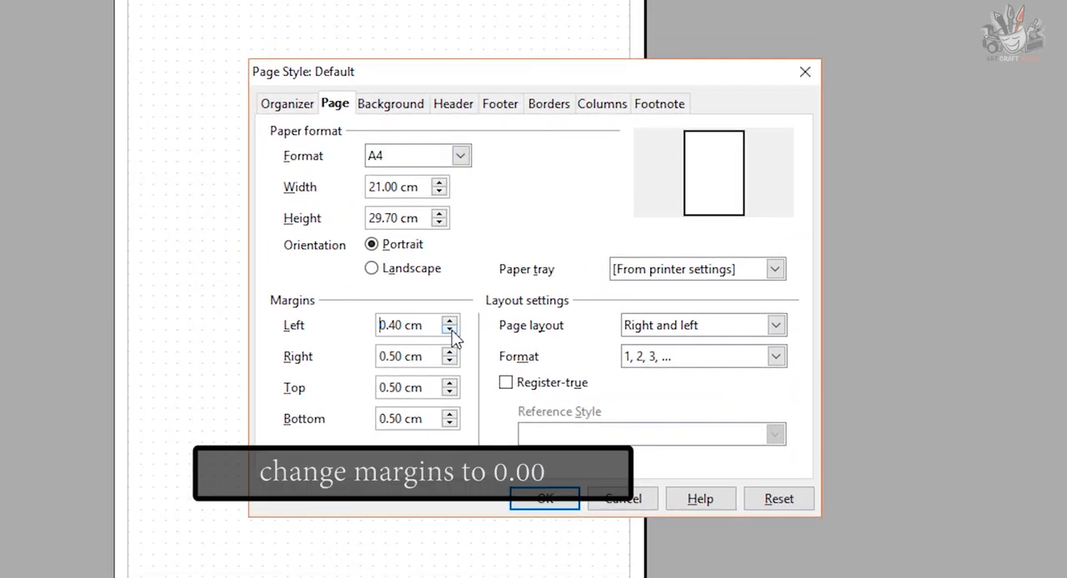
pyautogui.click(449, 330)
pyautogui.click(450, 332)
pyautogui.click(450, 332)
pyautogui.click(449, 361)
pyautogui.click(449, 359)
pyautogui.click(449, 359)
pyautogui.click(449, 359)
pyautogui.click(449, 359)
pyautogui.click(449, 359)
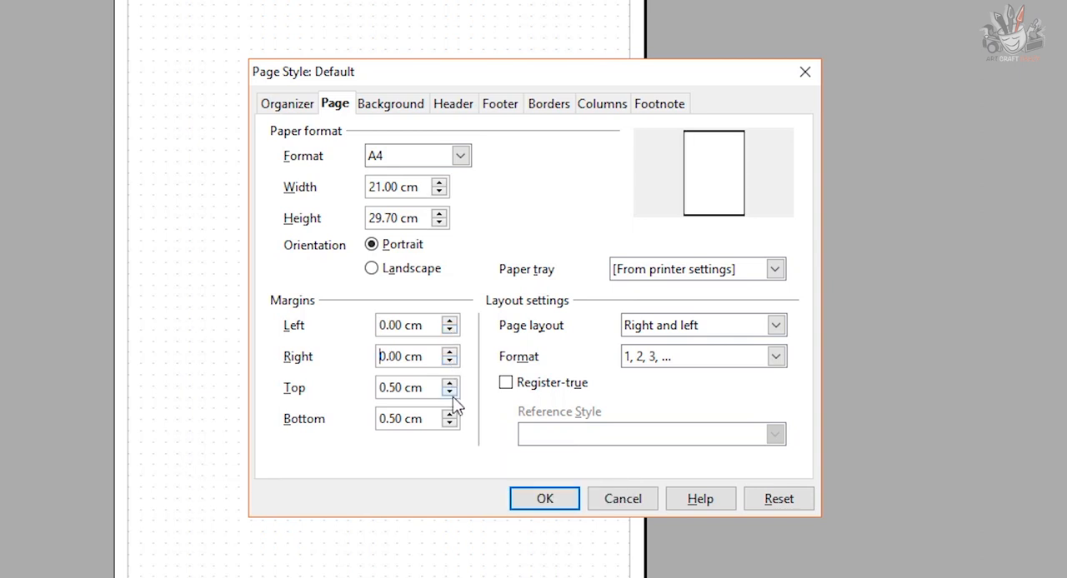
# Set the top and bottom page margins to 0 cm and apply the margins even though they are outside the print range.
pyautogui.doubleClick(388, 386)
pyautogui.write('0cm')
pyautogui.doubleClick(405, 419)
pyautogui.write('0cm')
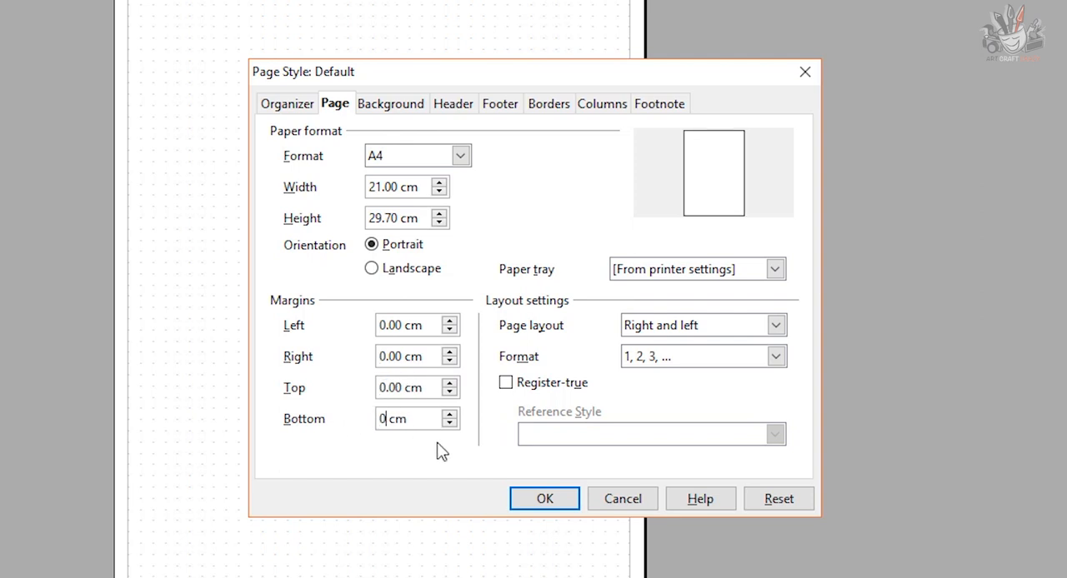
pyautogui.click(566, 501)
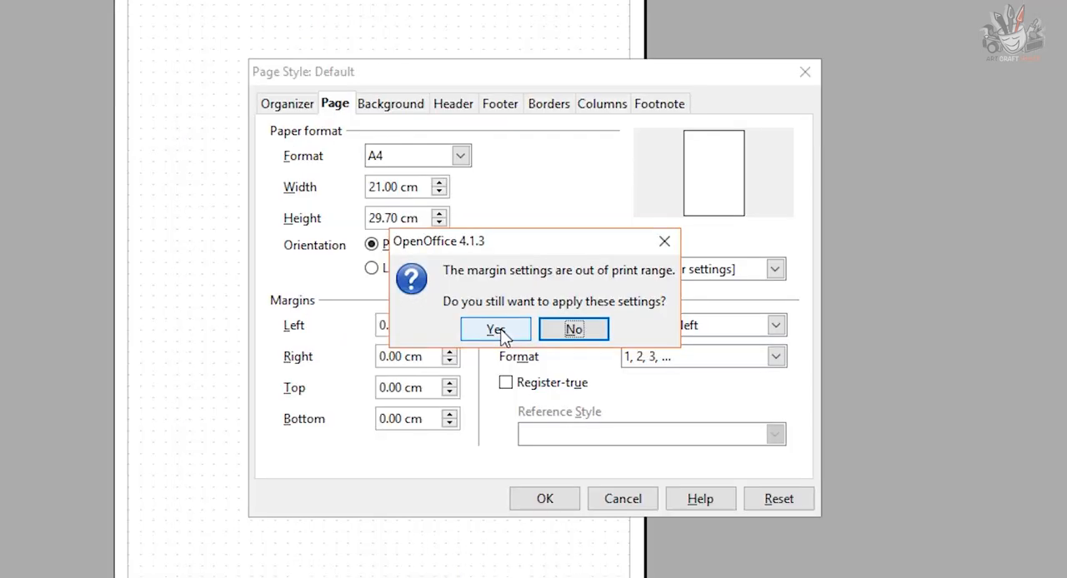
pyautogui.click(497, 330)
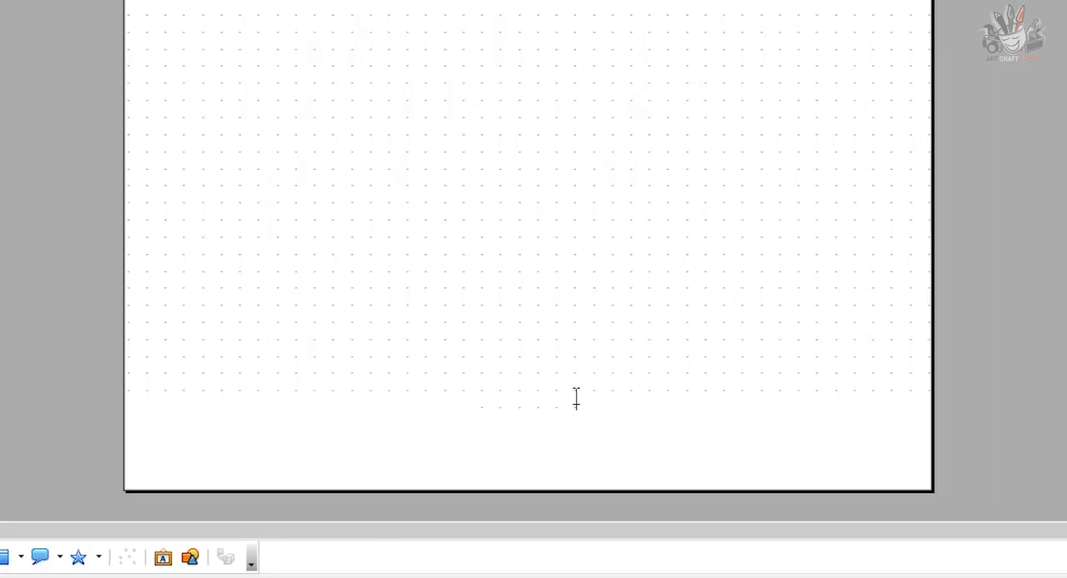
# Fill the empty space below the last dotted line with more spaced periods down to the page's lower edge.
pyautogui.write('..............................................................................................................................................................................................')
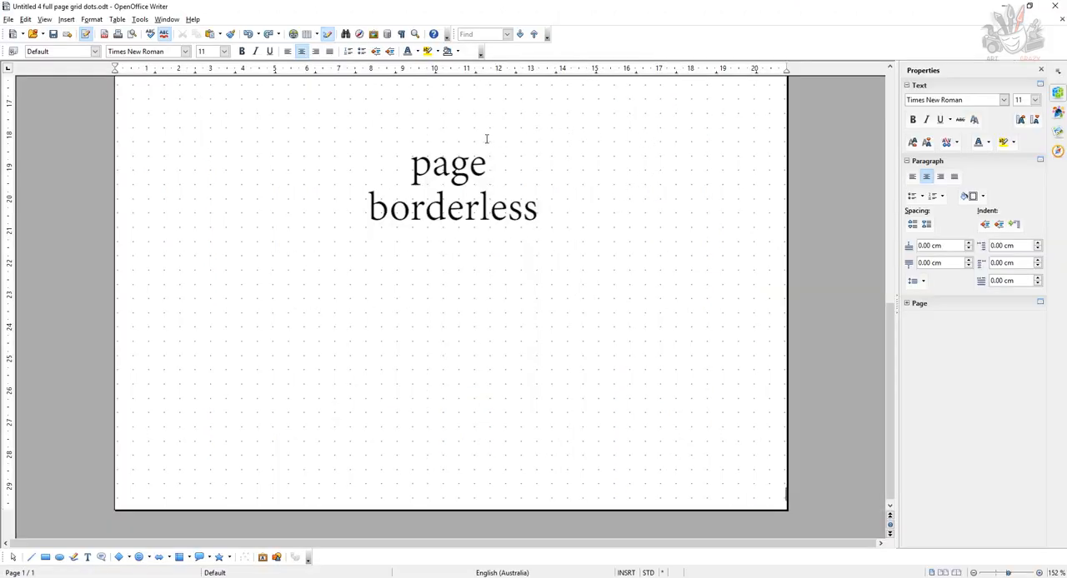
# Print the borderless dot grid page on the Brother MFC-7860DW Printer.
pyautogui.moveTo(892, 322); pyautogui.dragTo(887, 84)
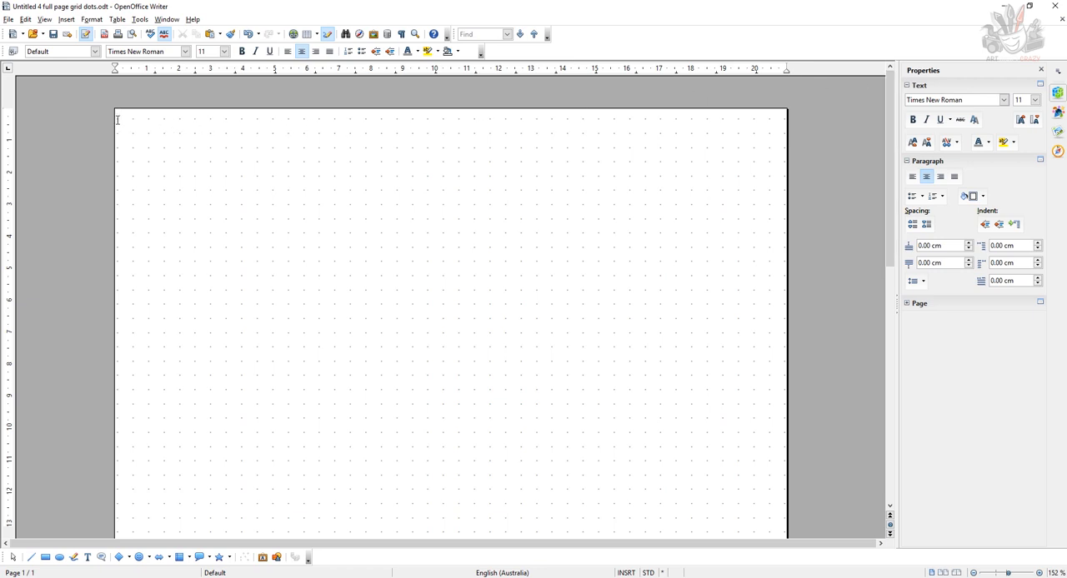
pyautogui.scroll(-5, 629, 334)
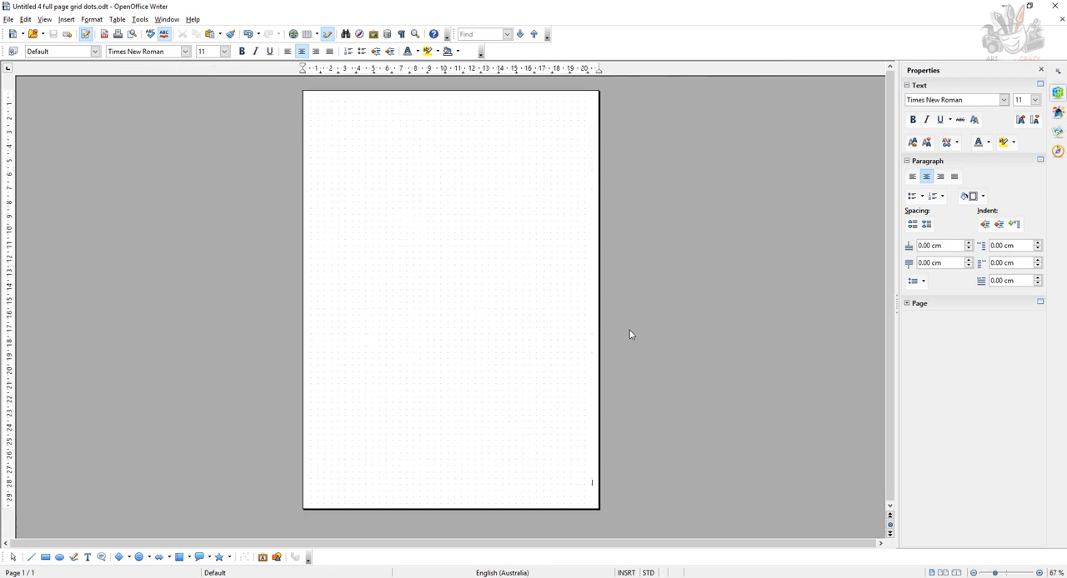
pyautogui.click(8, 19)
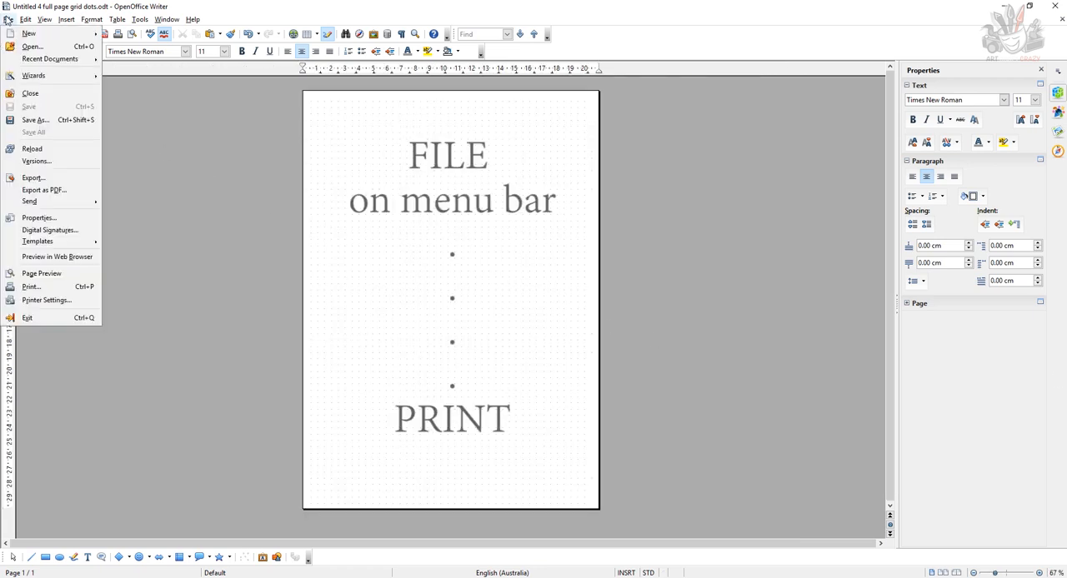
pyautogui.click(38, 287)
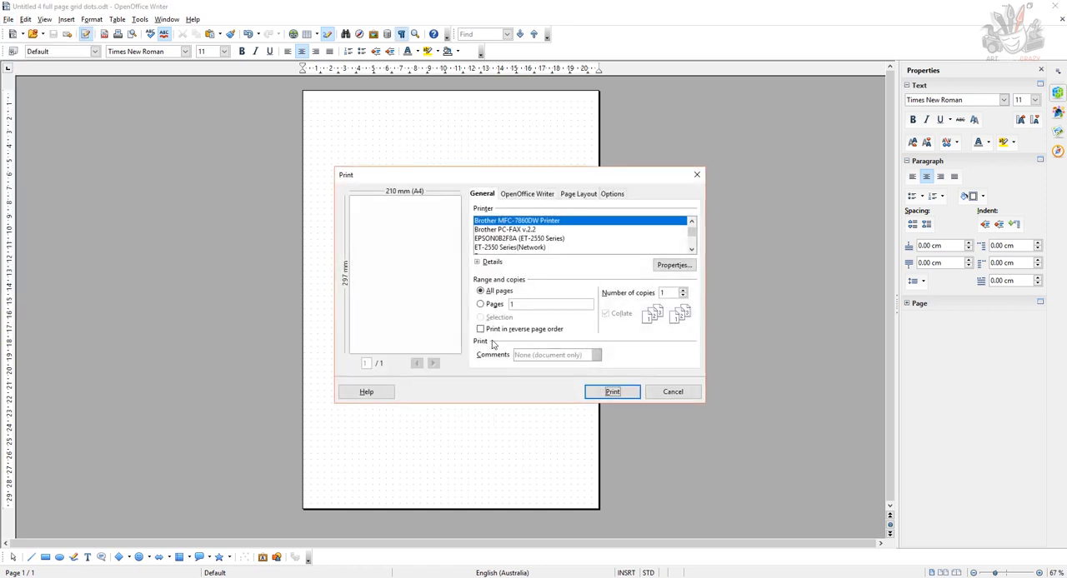
pyautogui.click(614, 393)
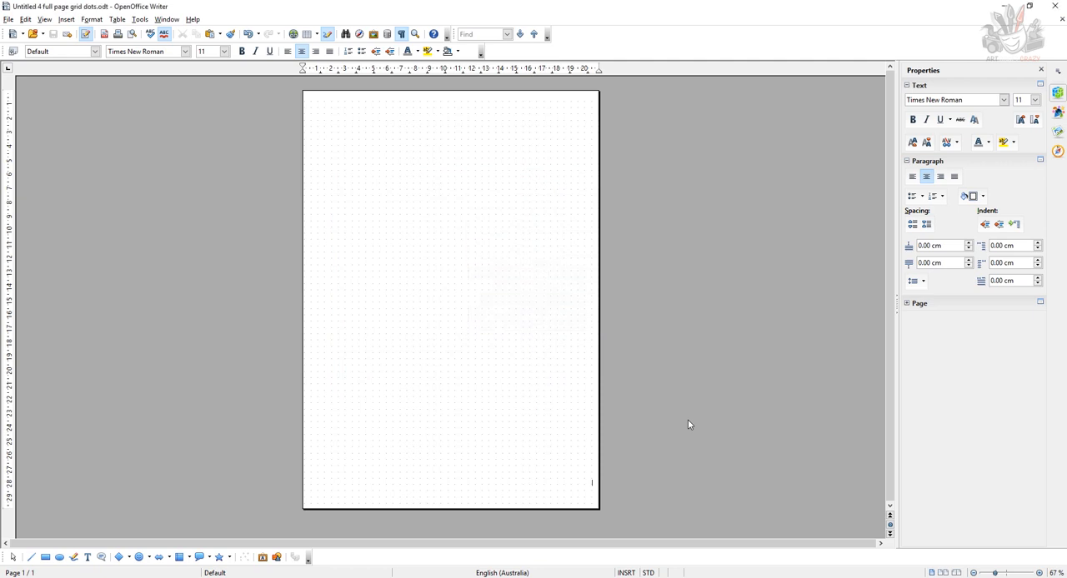